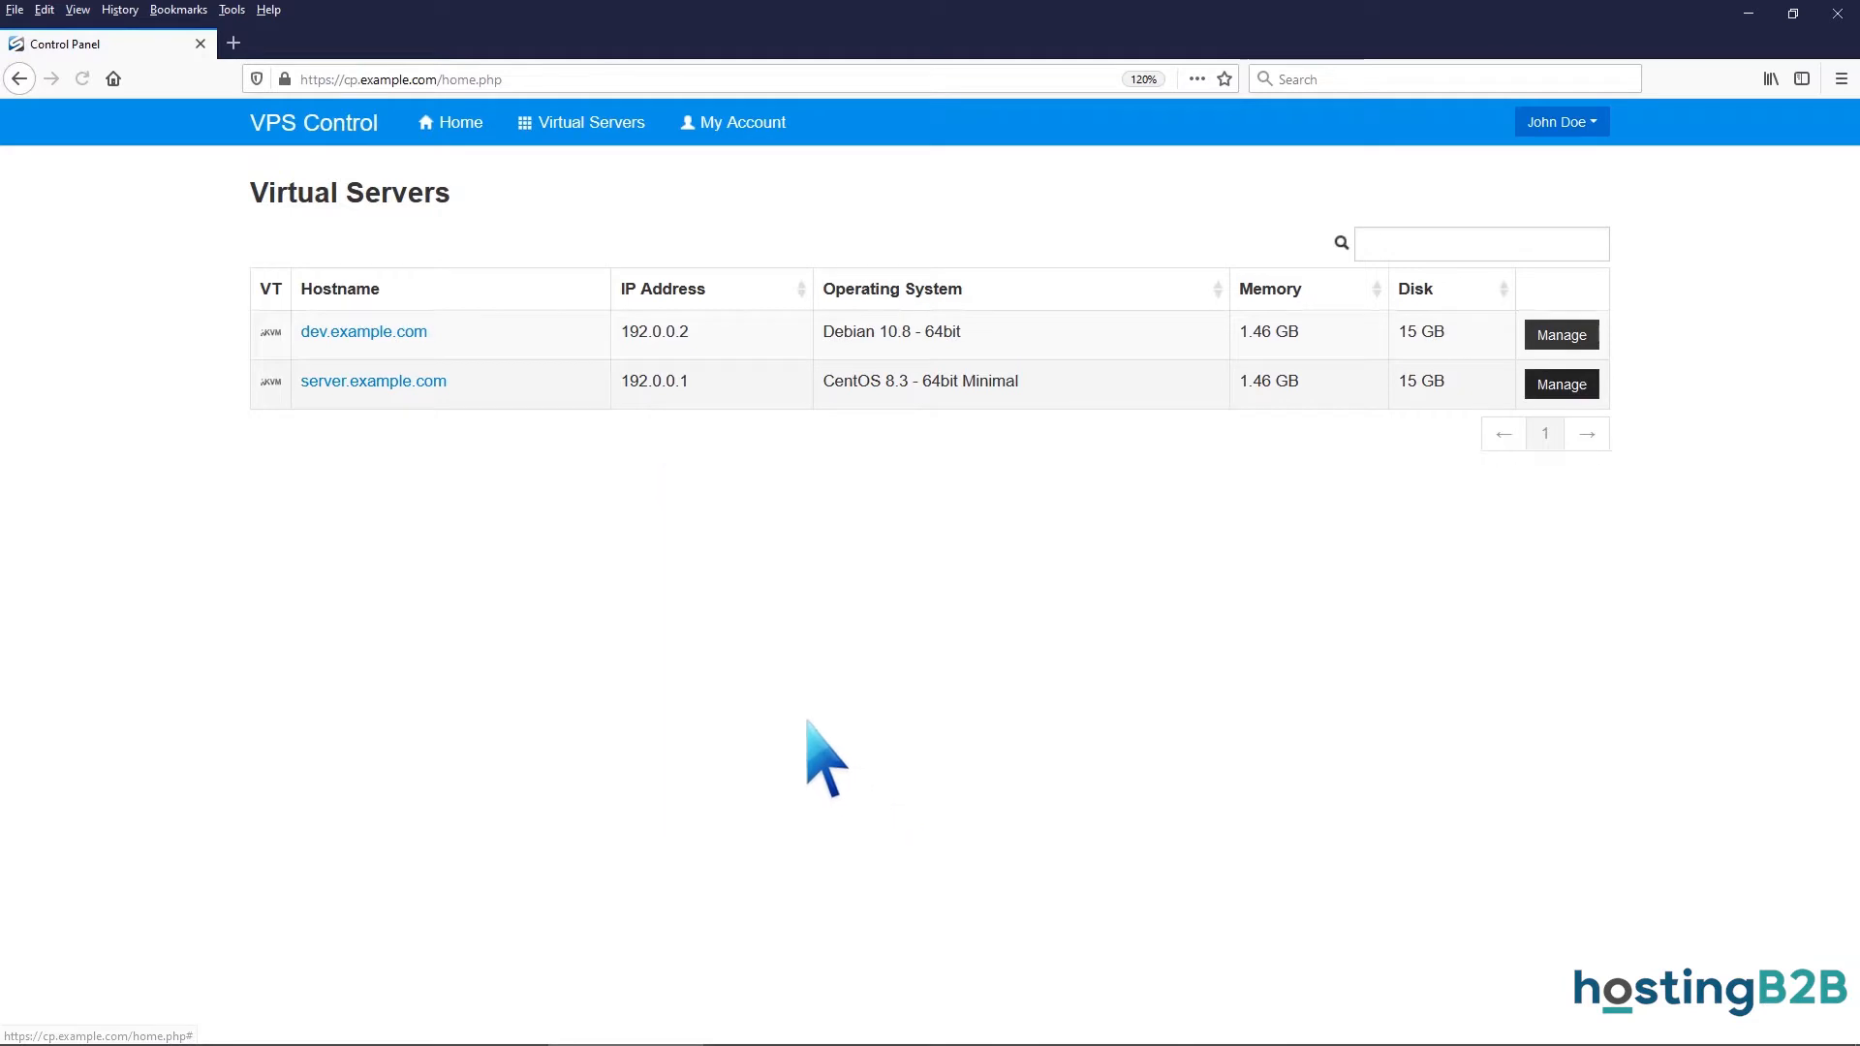
# Set server.example.com's Boot Order to (1) CDROM (2) Hard Disk.
pyautogui.click(441, 381)
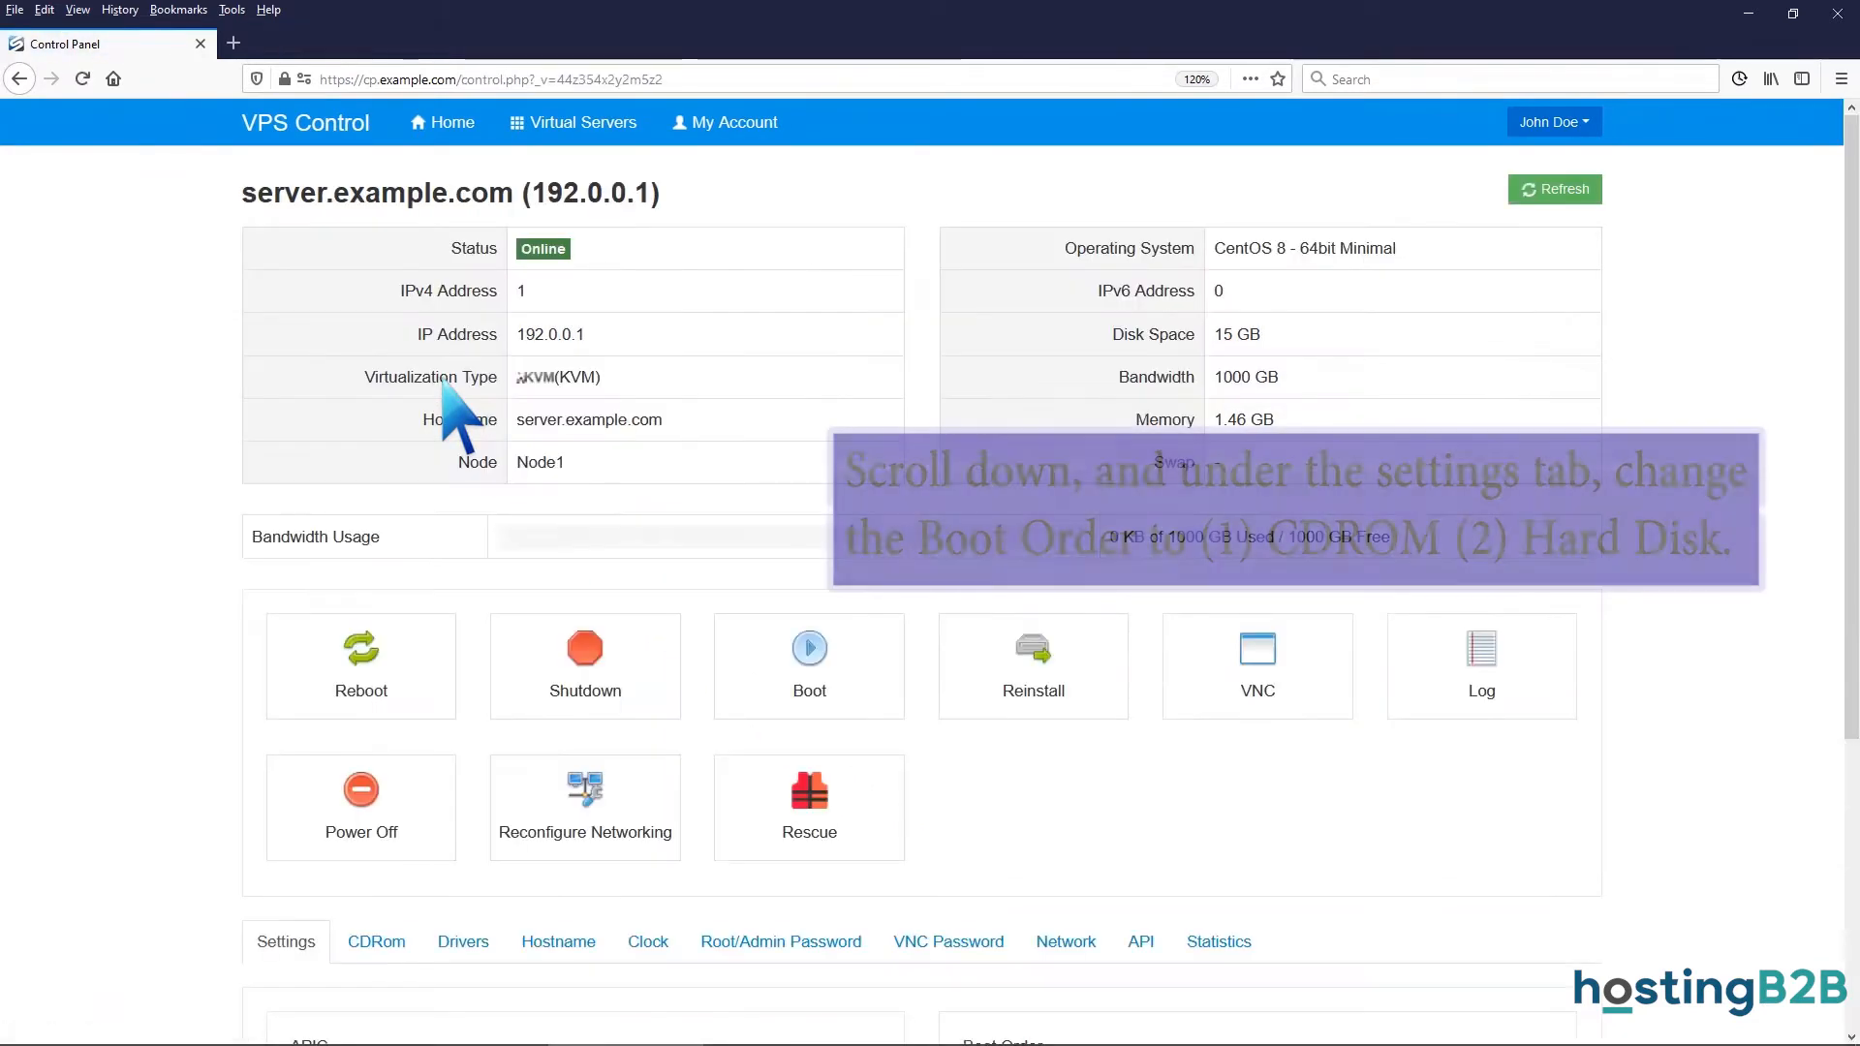
pyautogui.scroll(-3, 443, 380)
pyautogui.scroll(-3, 442, 381)
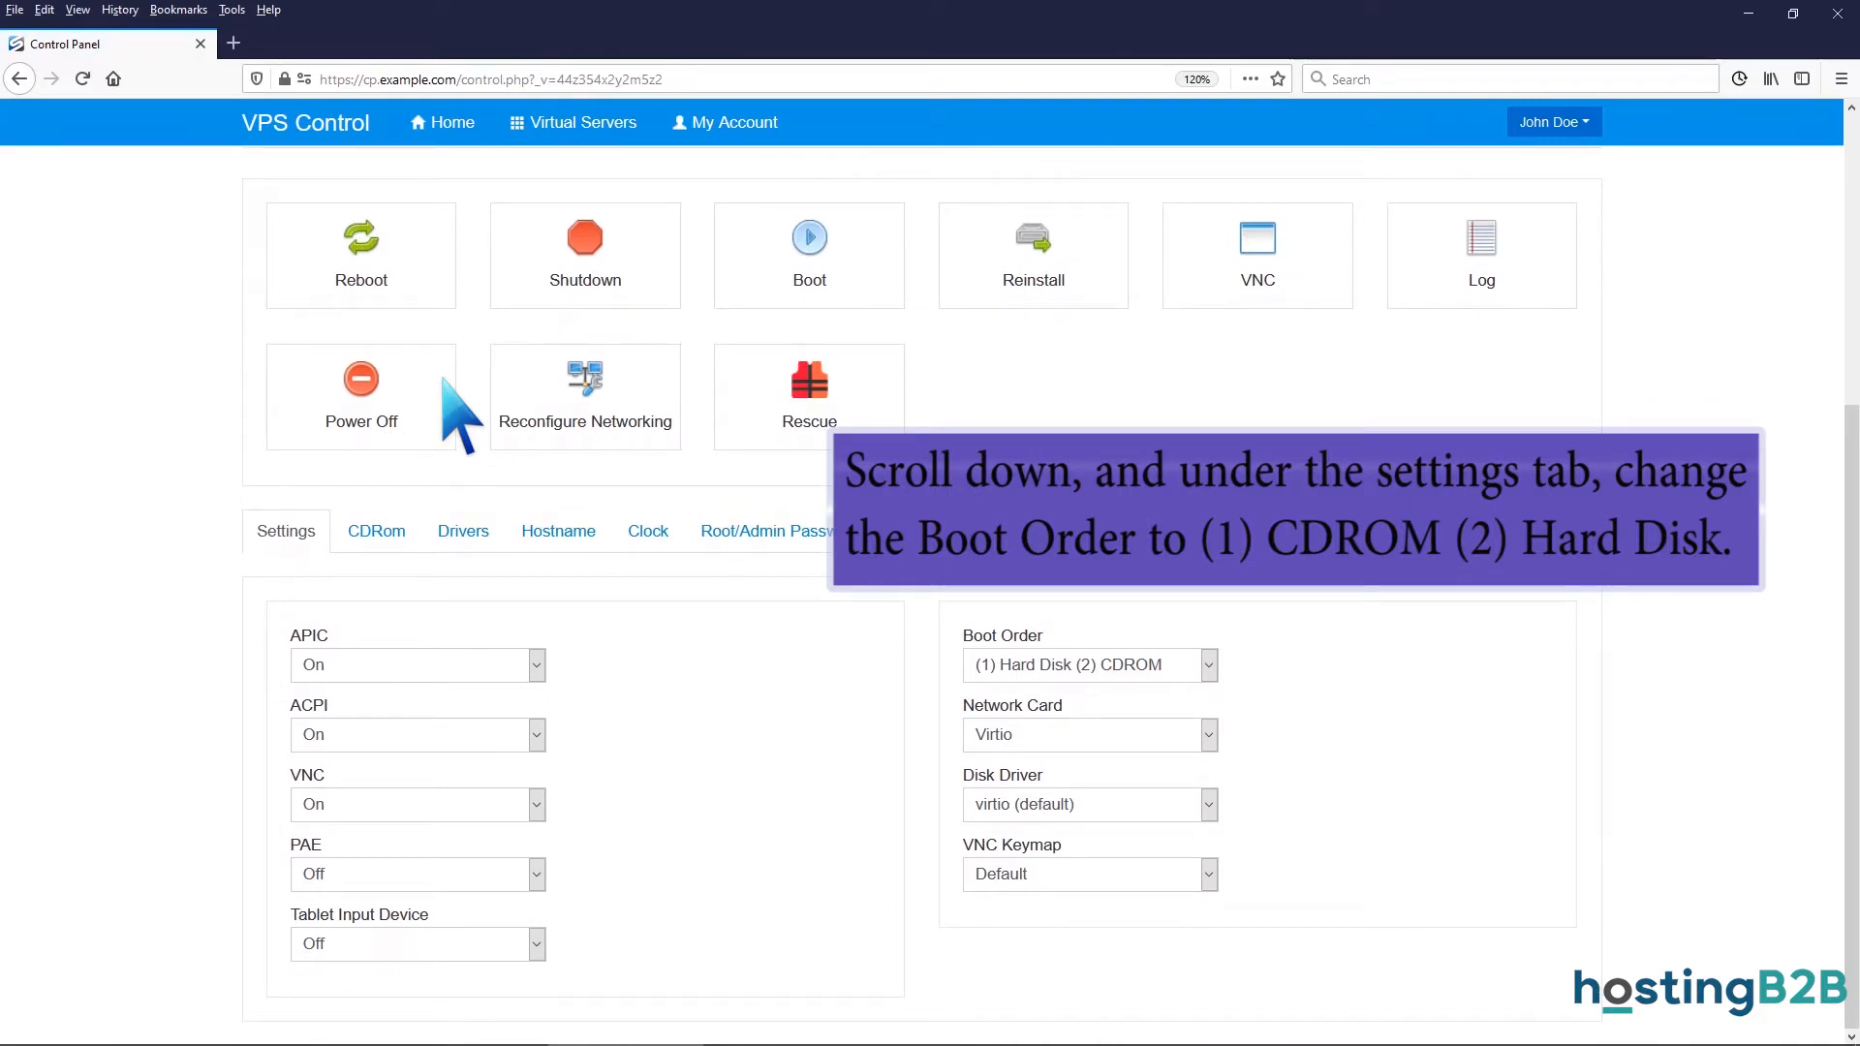
pyautogui.click(1208, 664)
pyautogui.click(1114, 727)
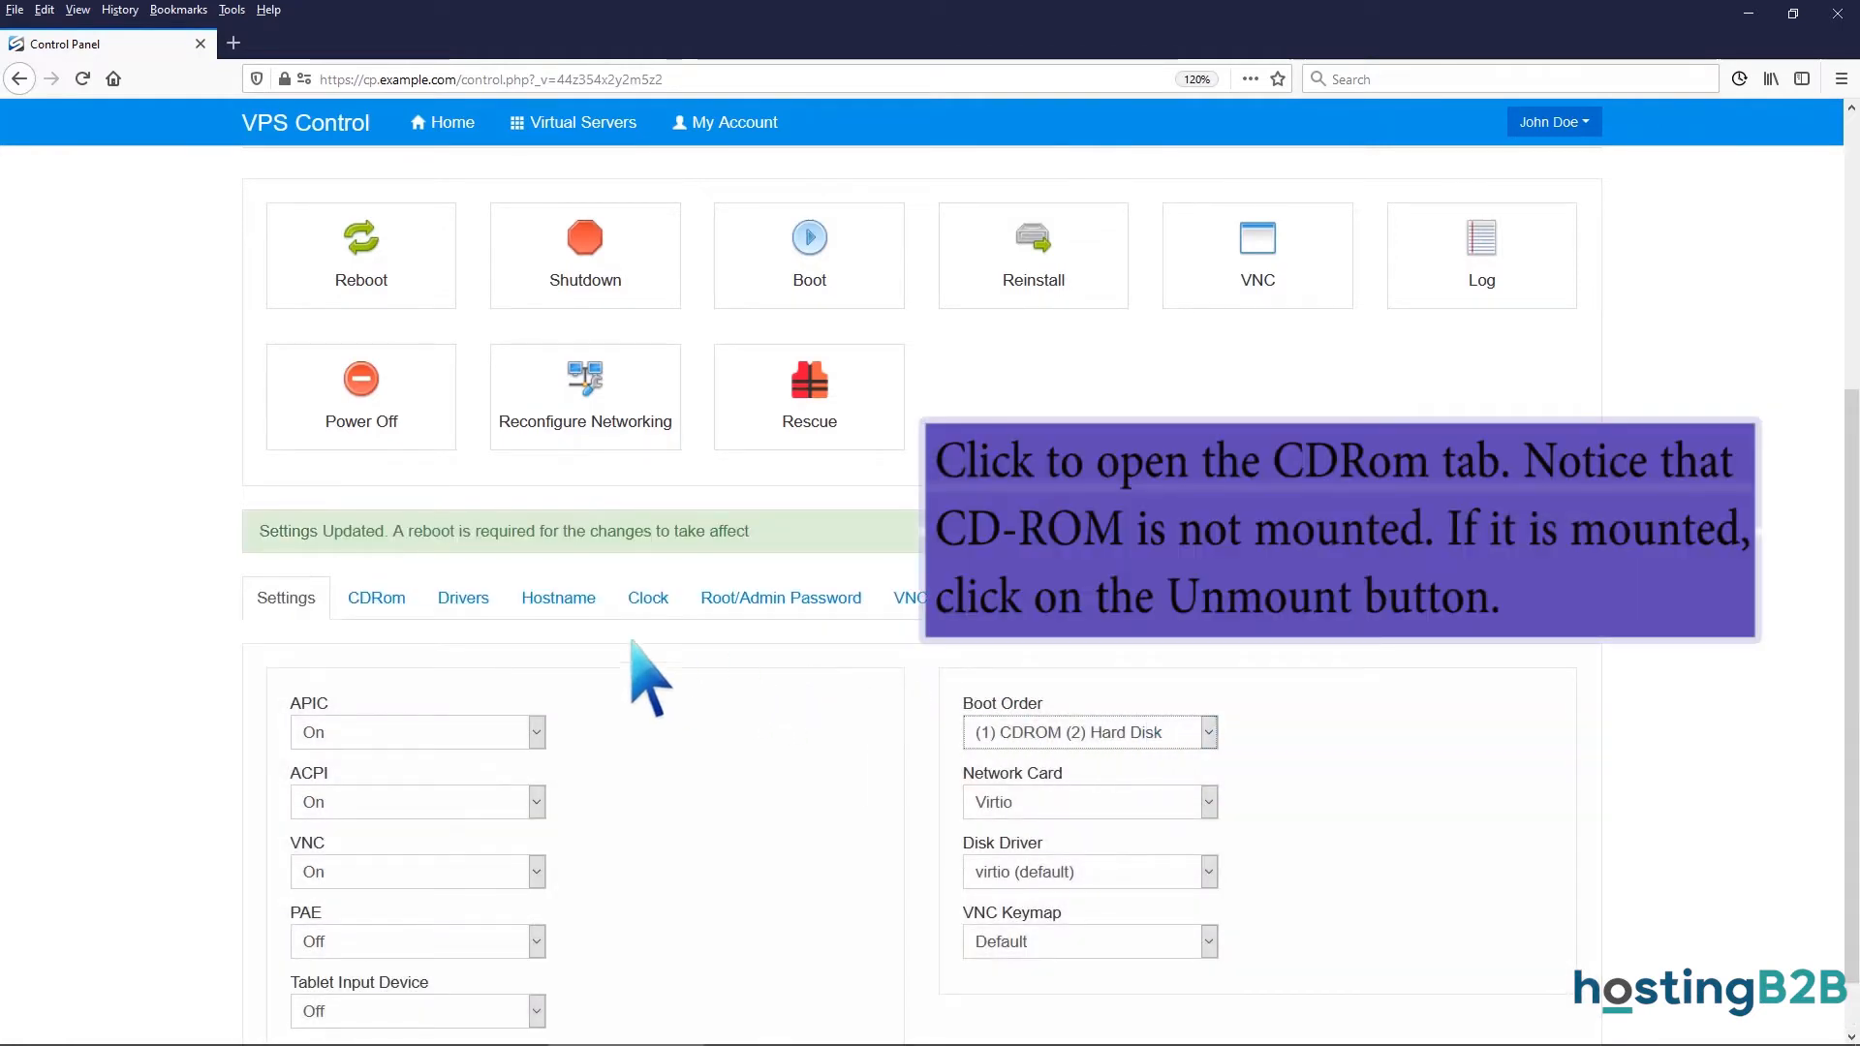
# Mount the CentOS 8.3 - 64bit Minimal image as the CD-ROM and start a reboot.
pyautogui.click(374, 601)
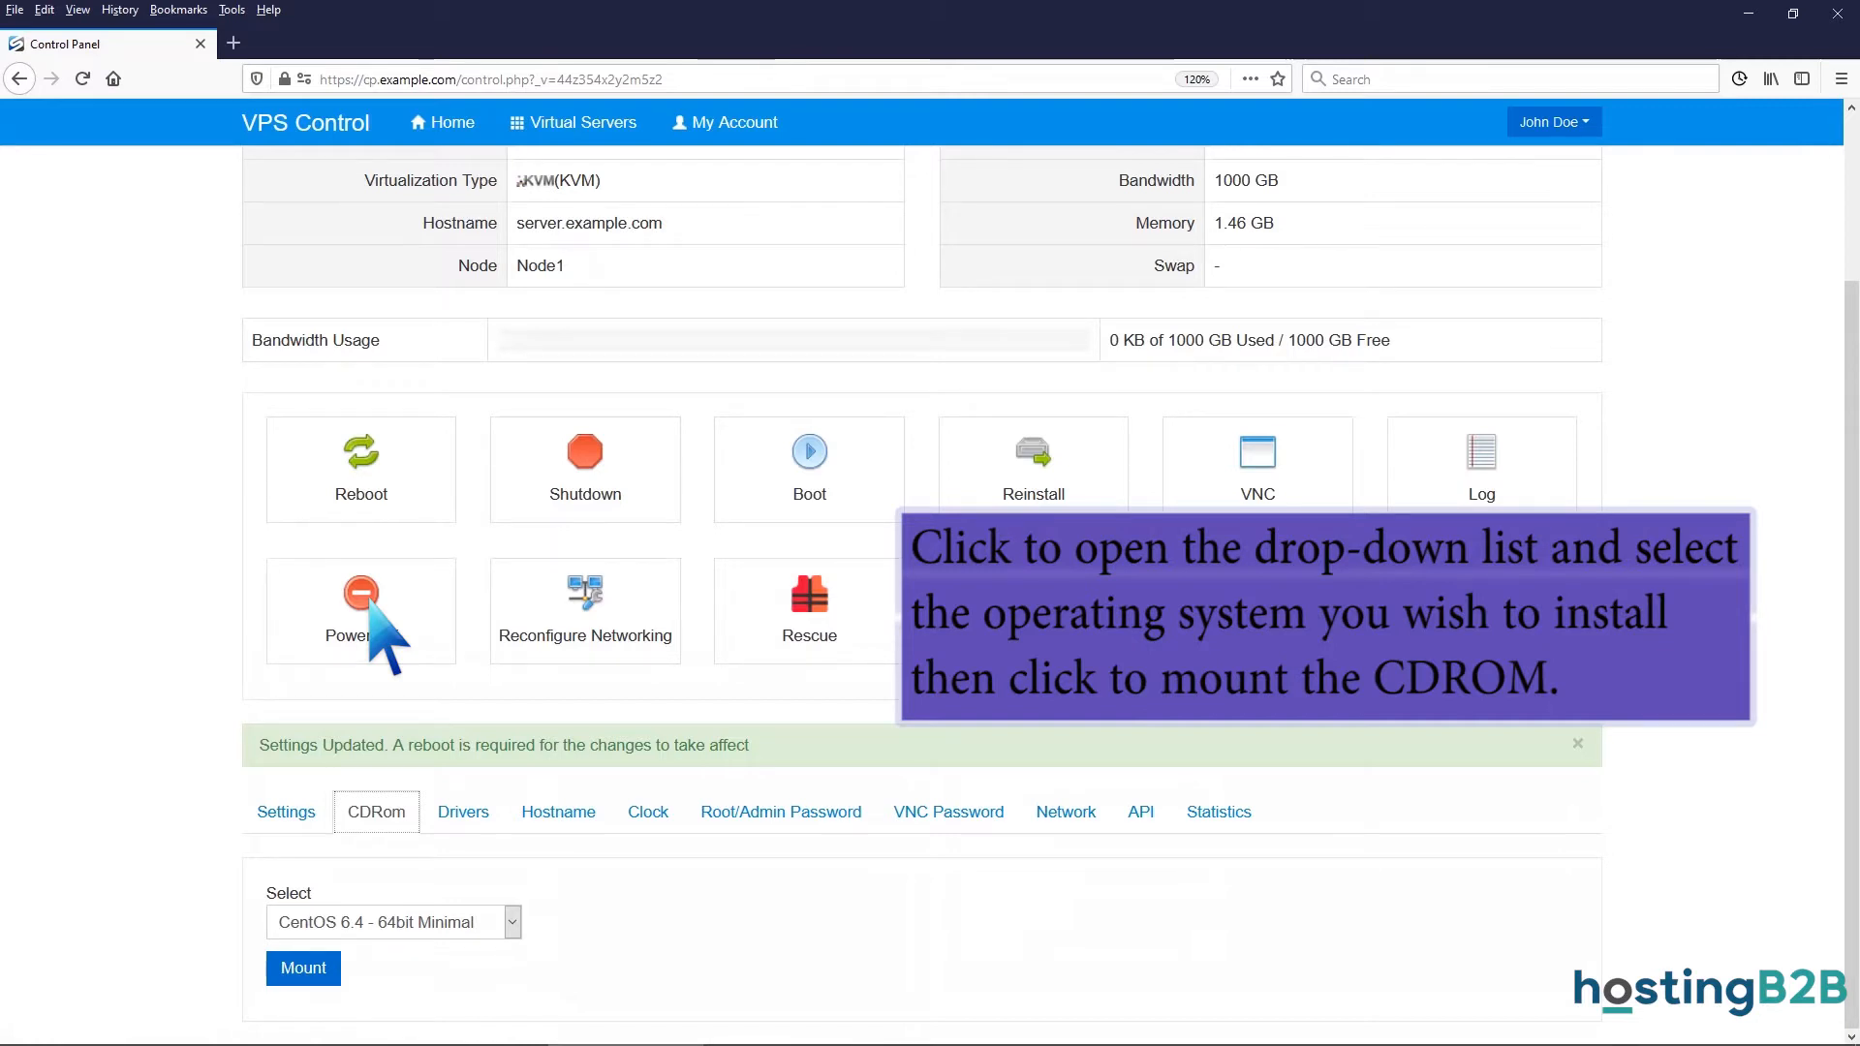
pyautogui.click(511, 922)
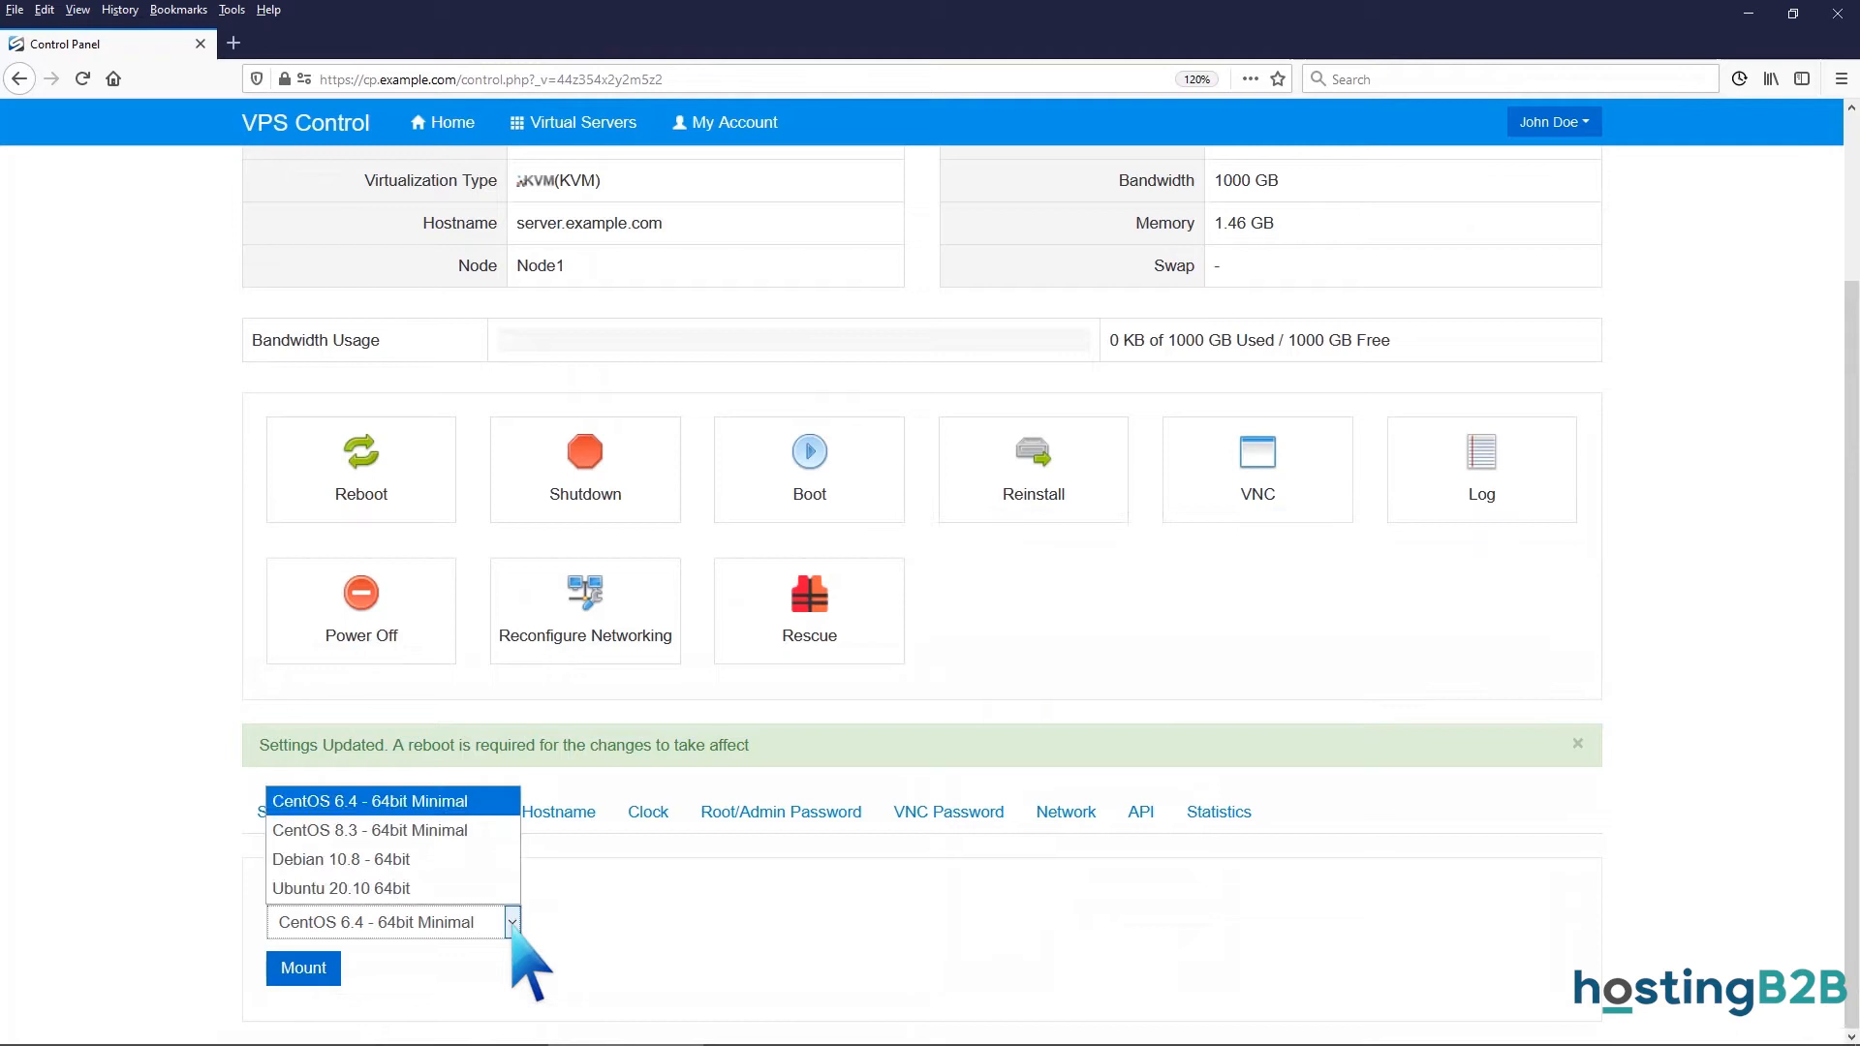
pyautogui.click(449, 830)
pyautogui.click(326, 972)
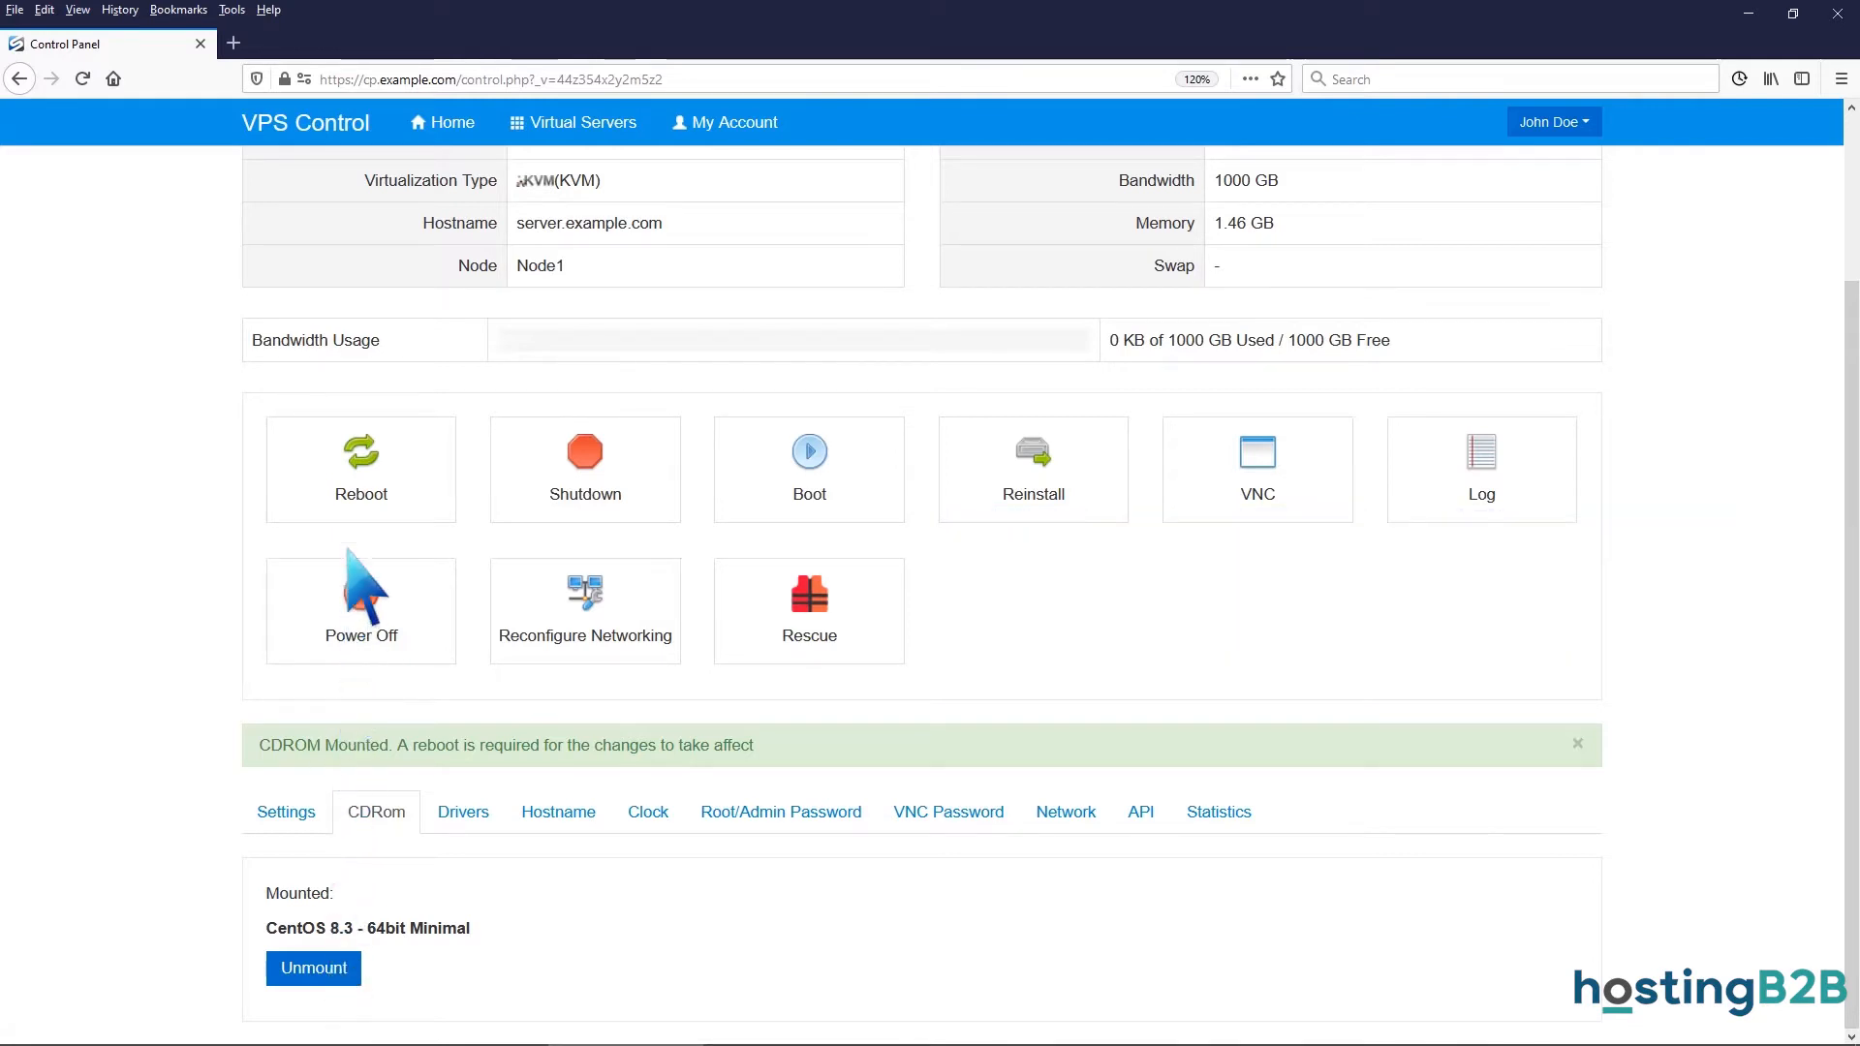
pyautogui.click(352, 490)
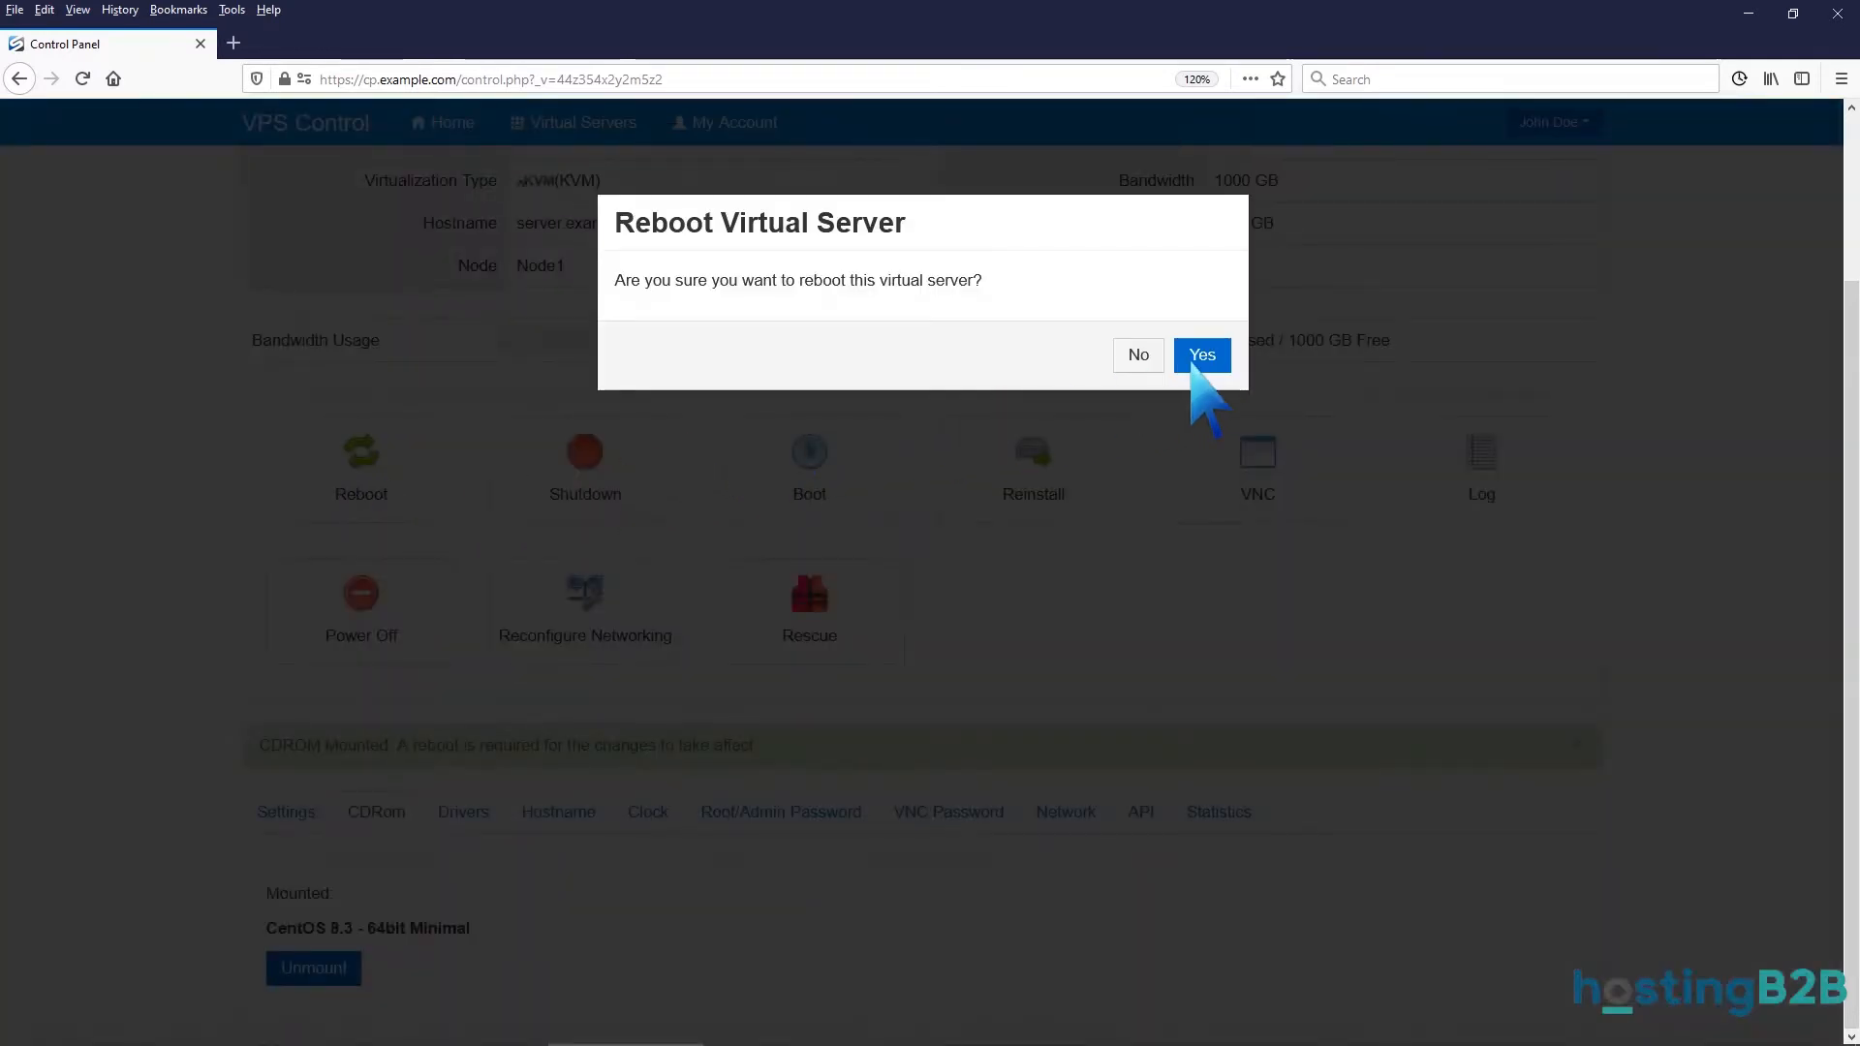
# Confirm the reboot and launch the HTML5 VNC Client SSL console.
pyautogui.click(1201, 355)
pyautogui.click(1205, 346)
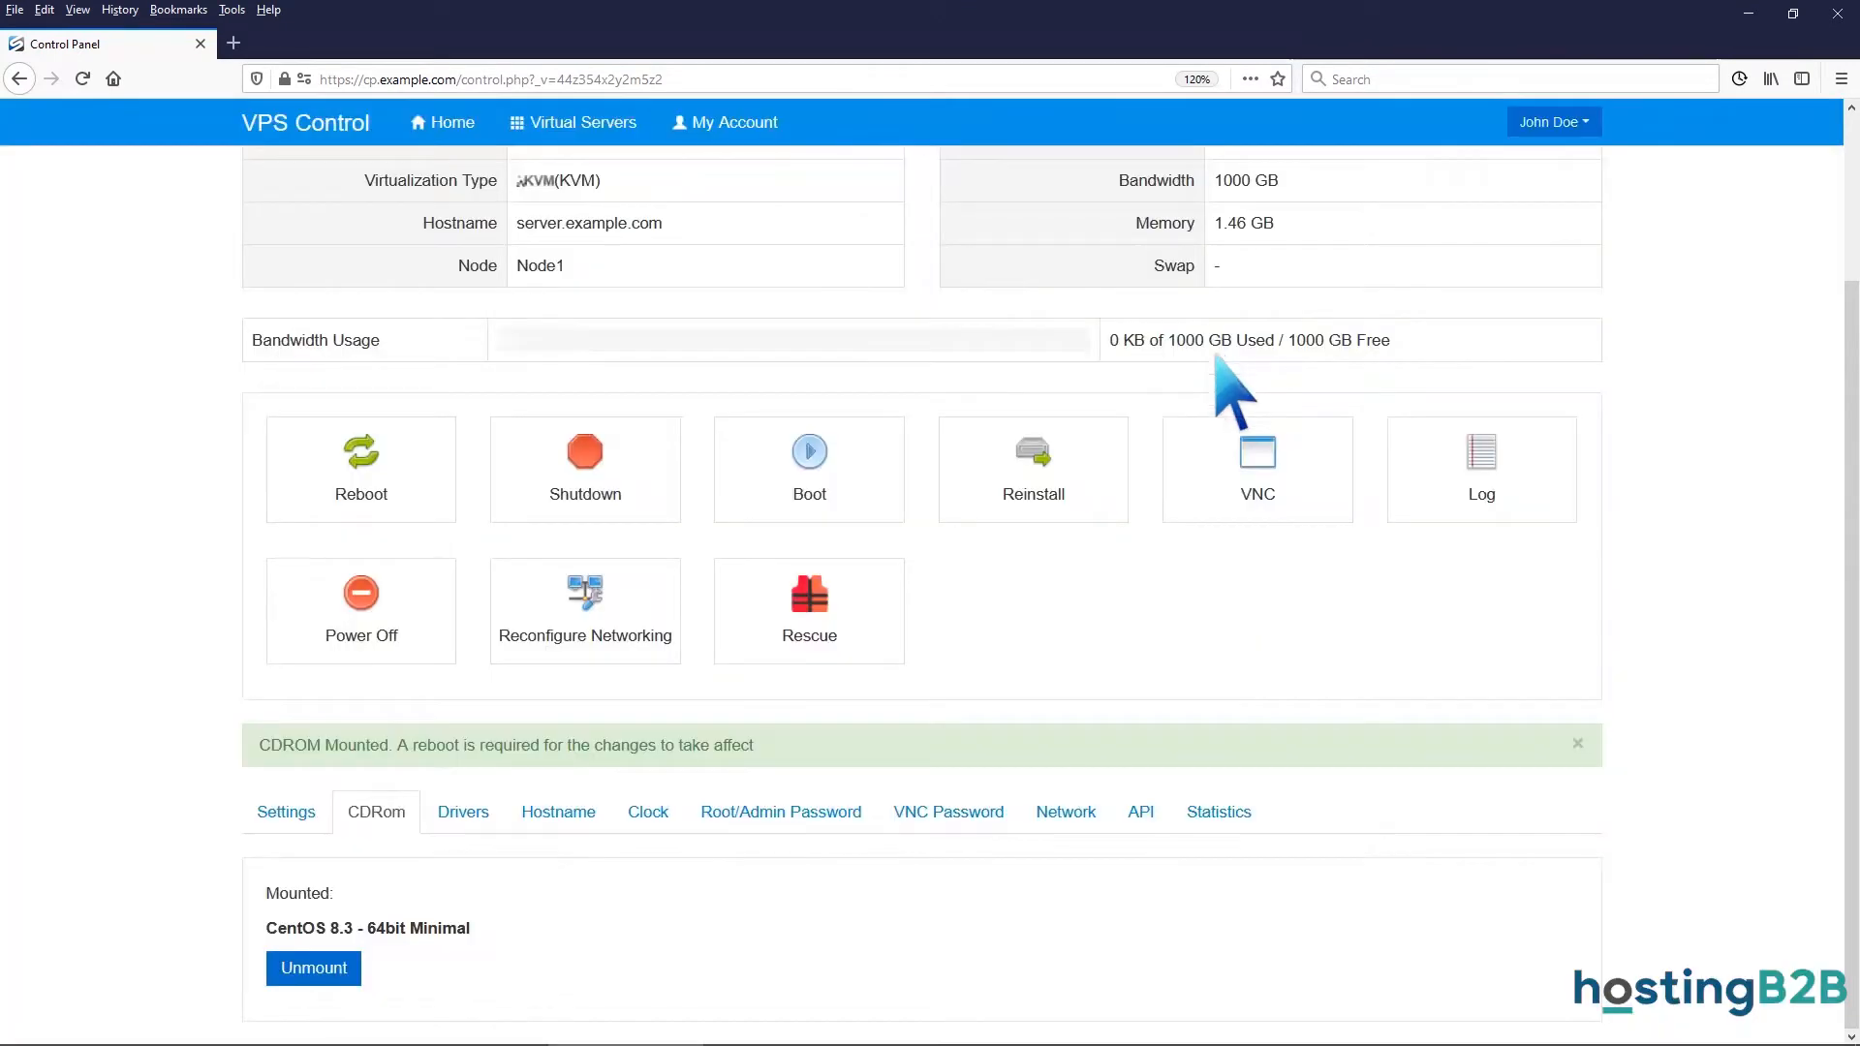
pyautogui.click(1259, 475)
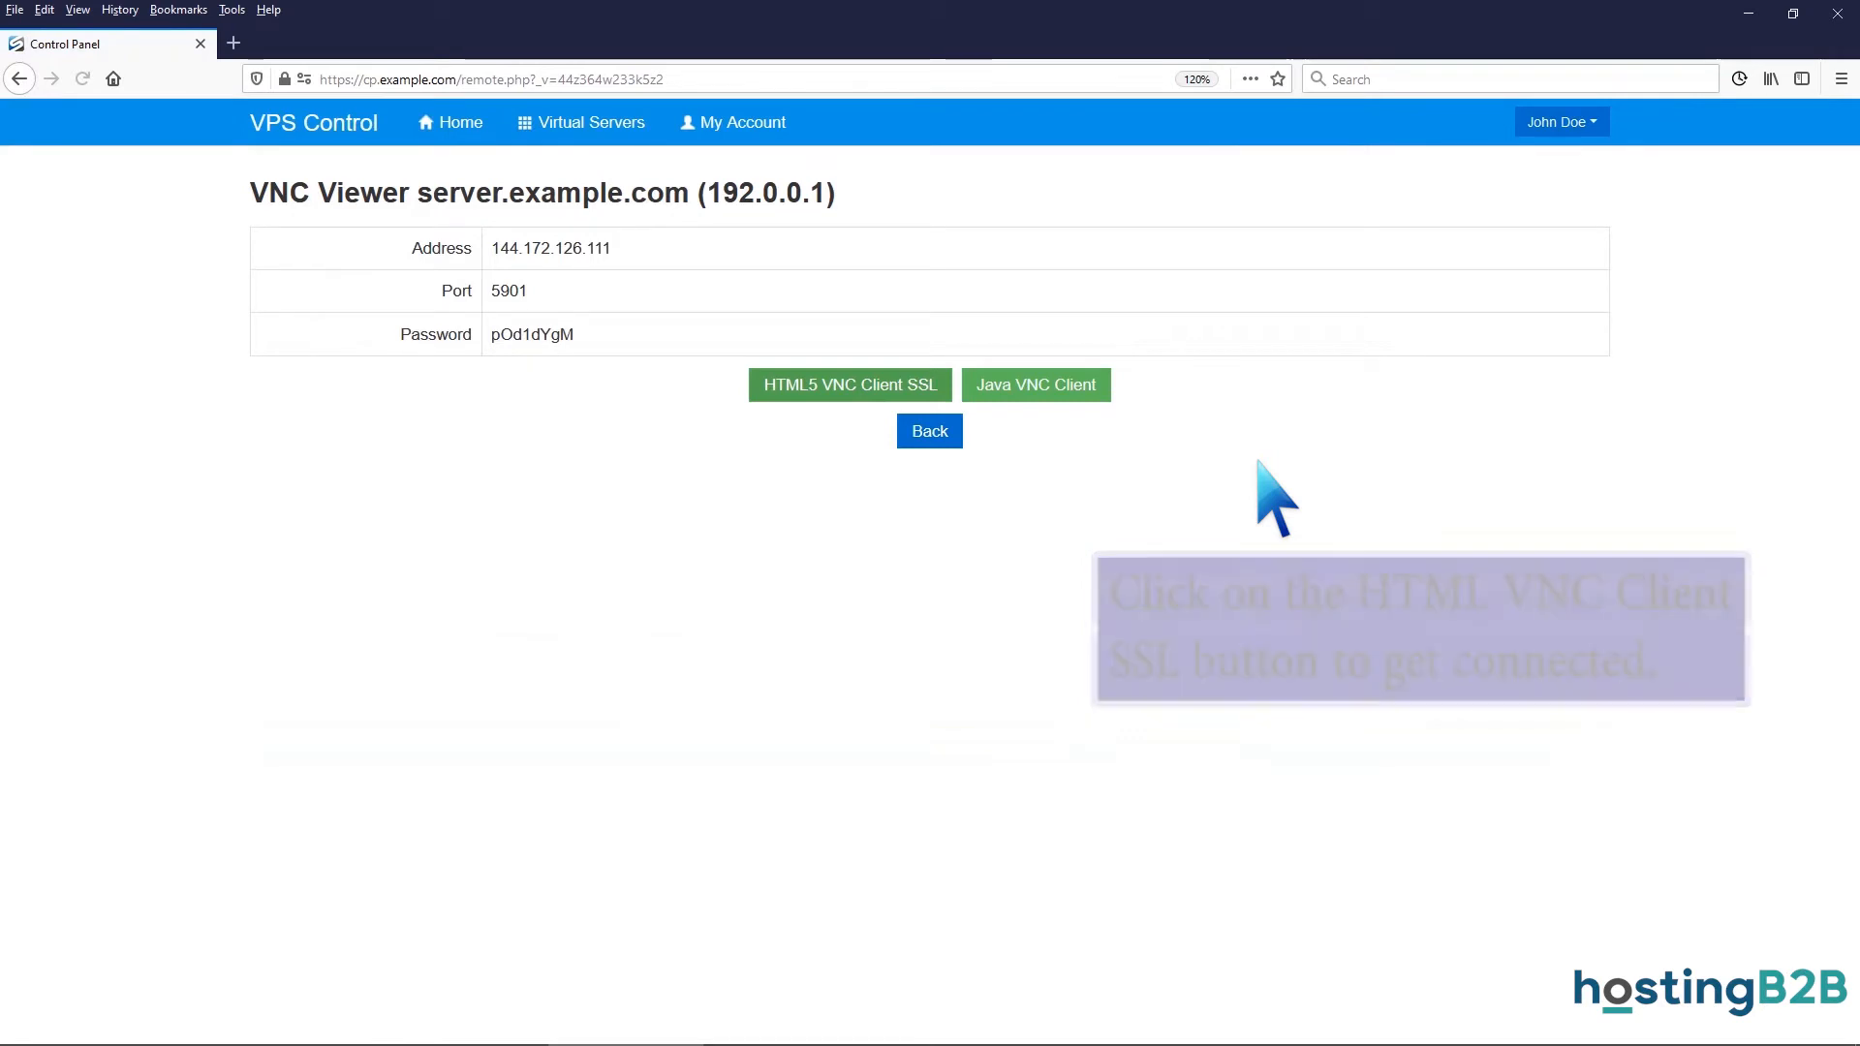
pyautogui.click(928, 384)
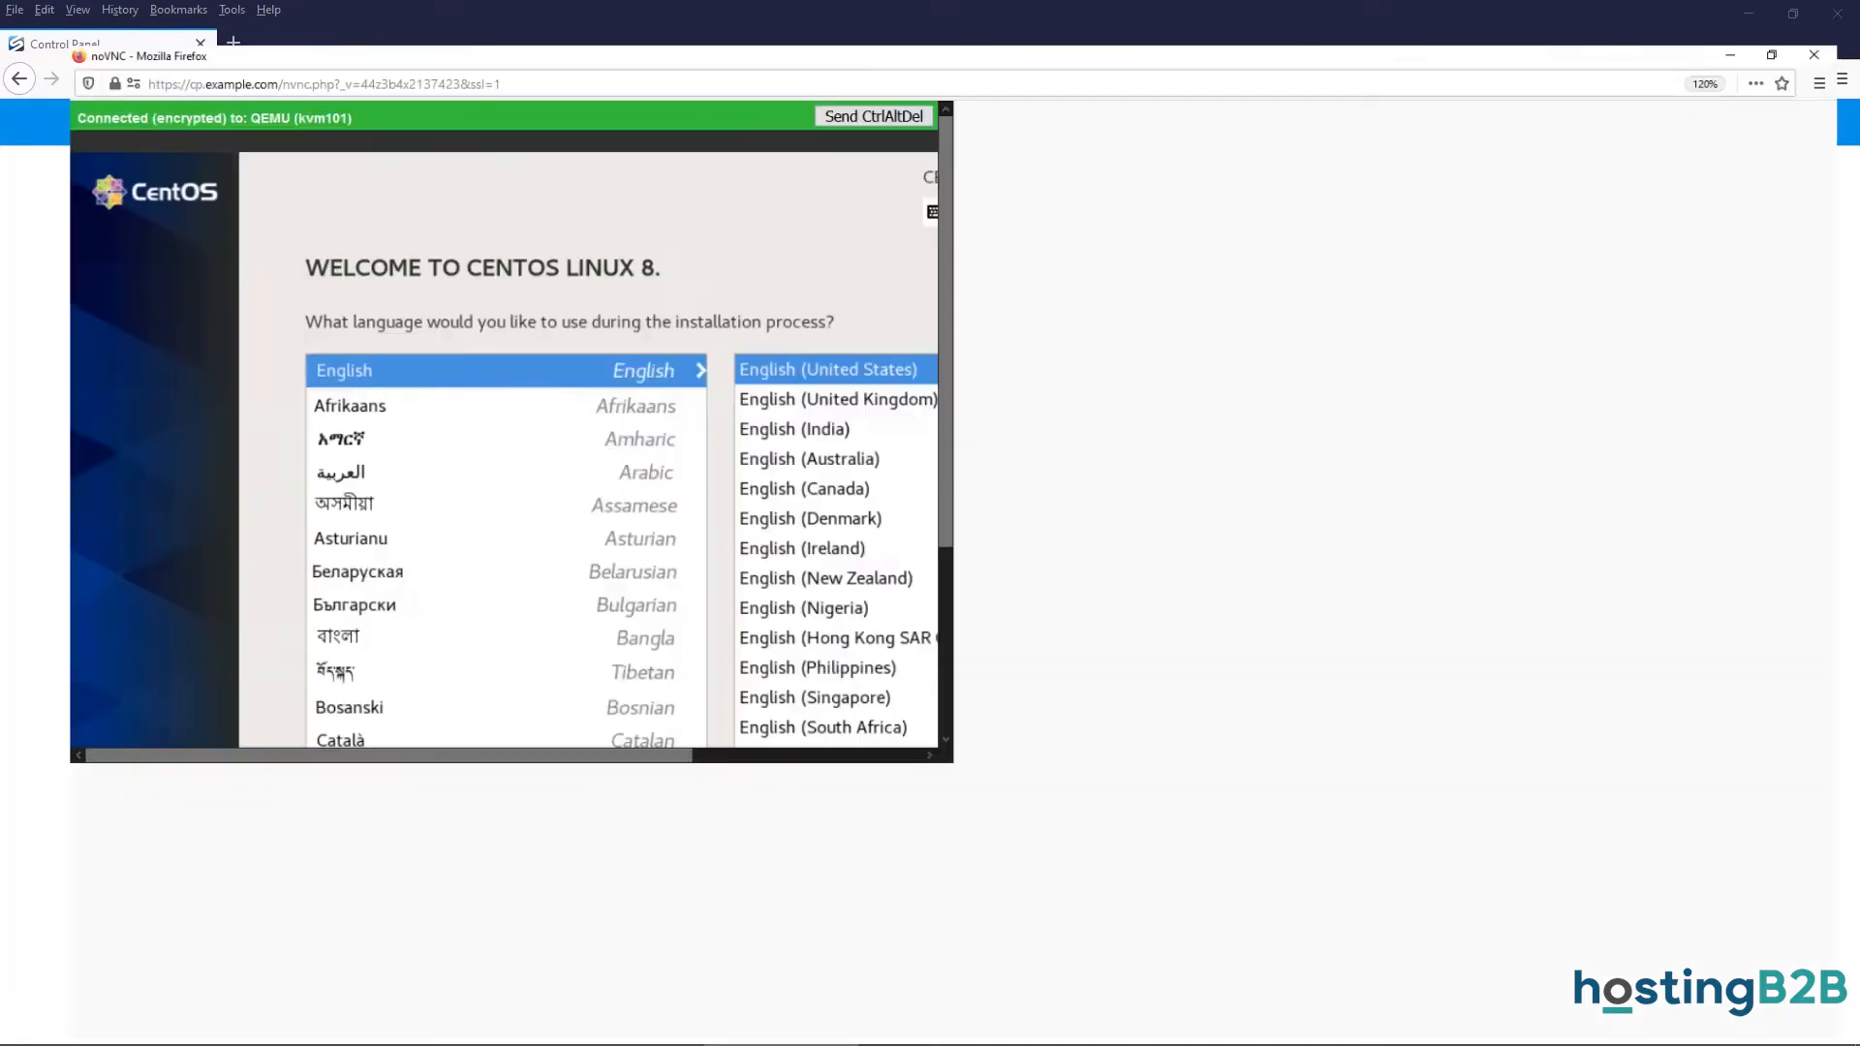
# Maximize the console and continue with English (United States) as the installer language.
pyautogui.press('super+Up')
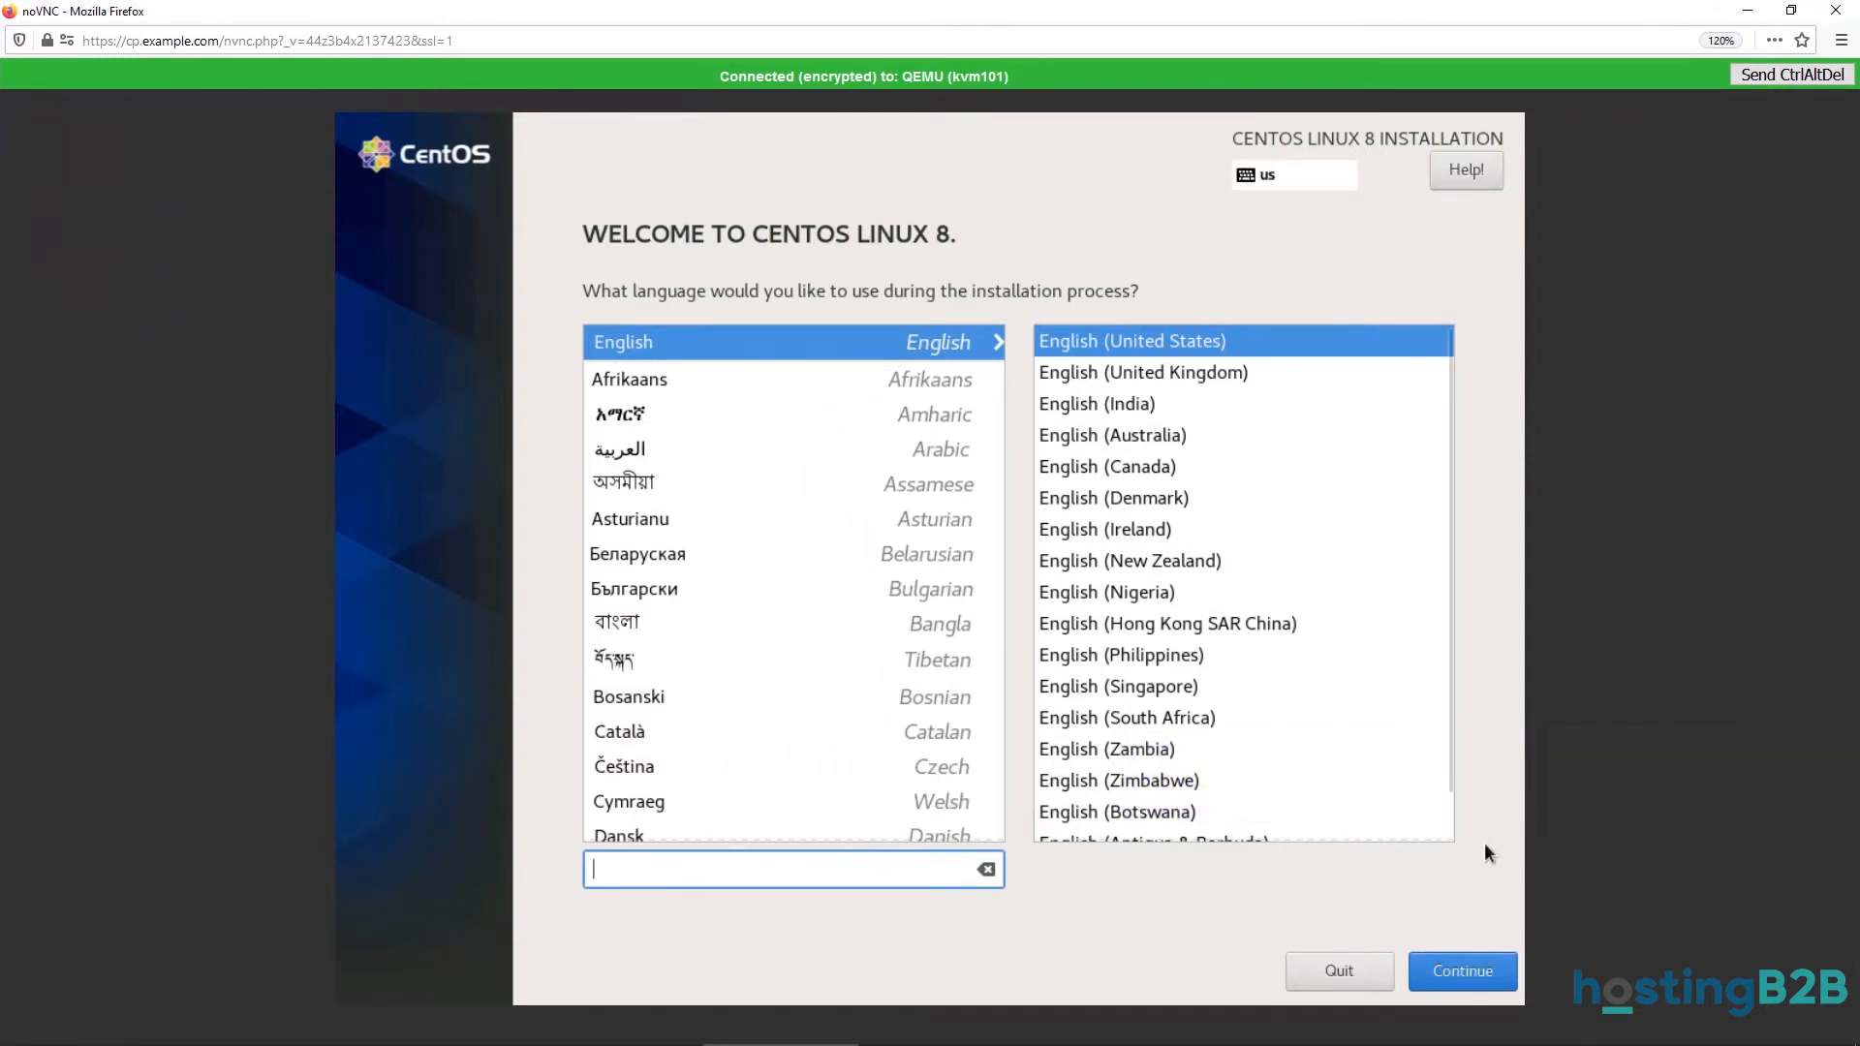
pyautogui.click(1474, 969)
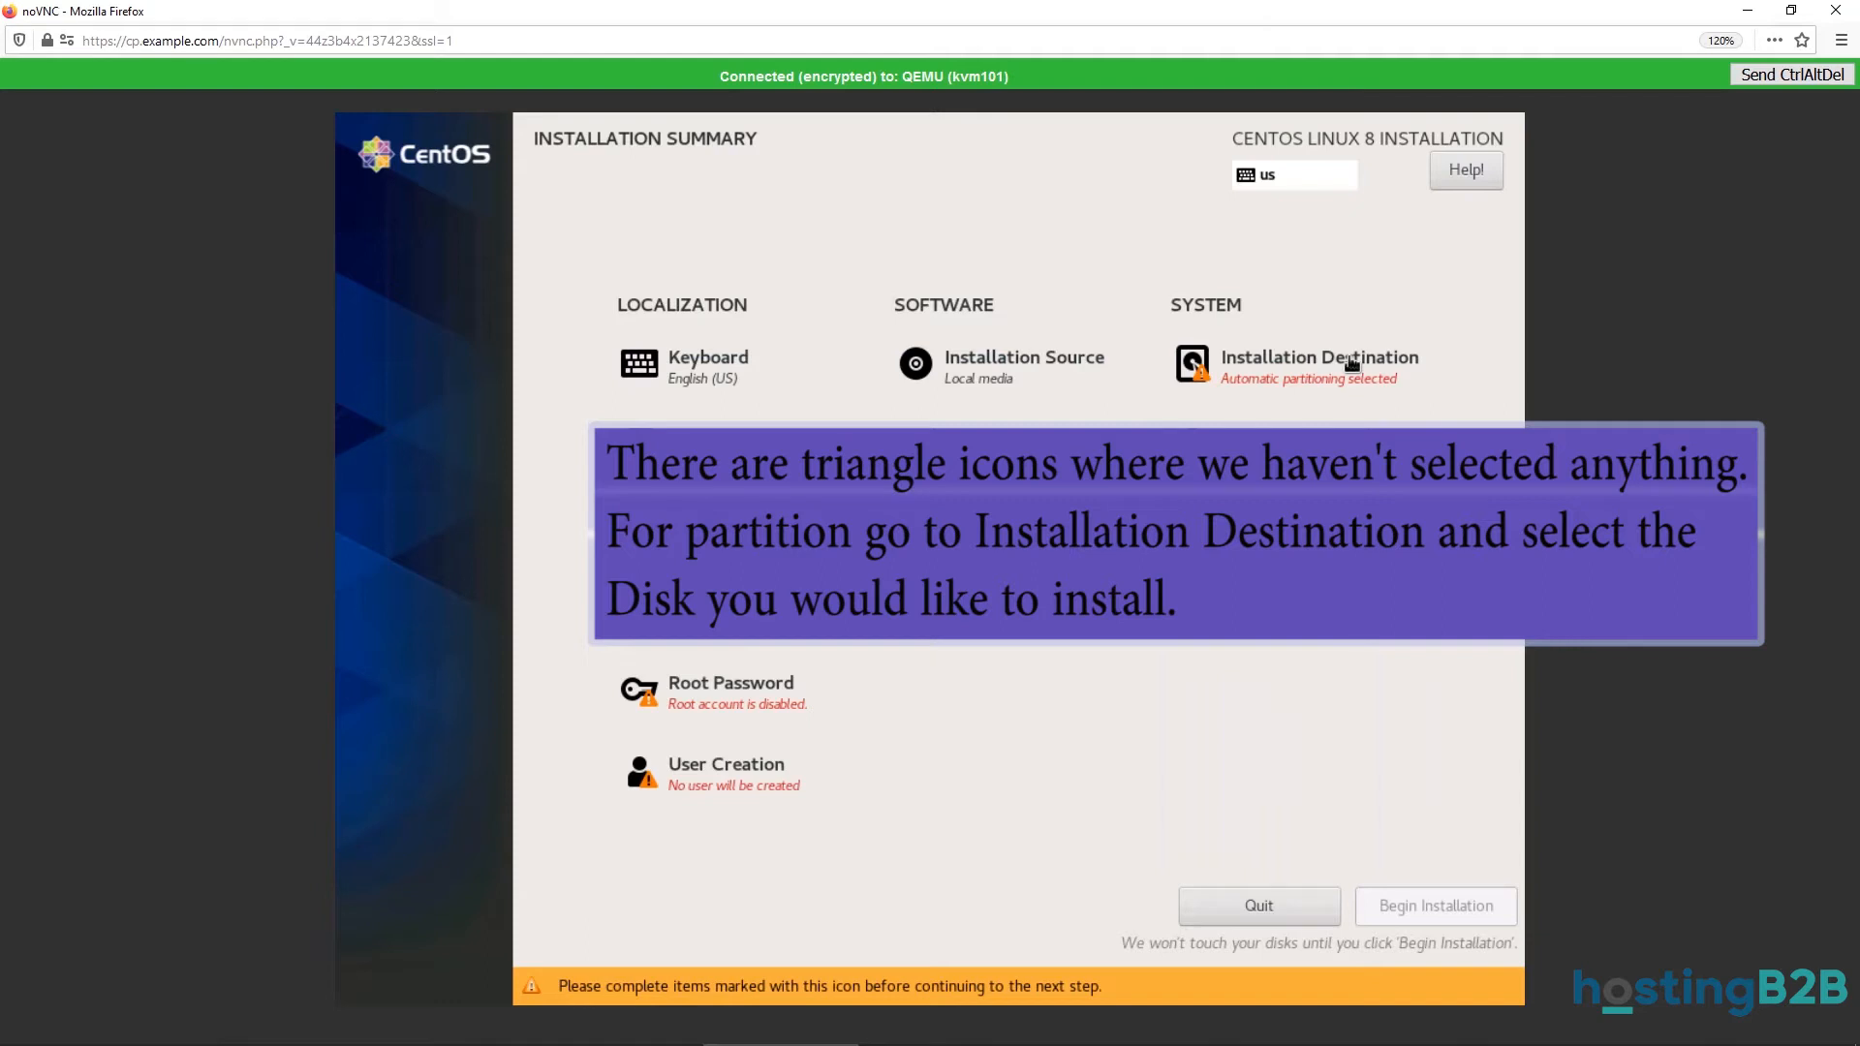
# Select the 15 GiB disk as the installation destination.
pyautogui.click(1351, 364)
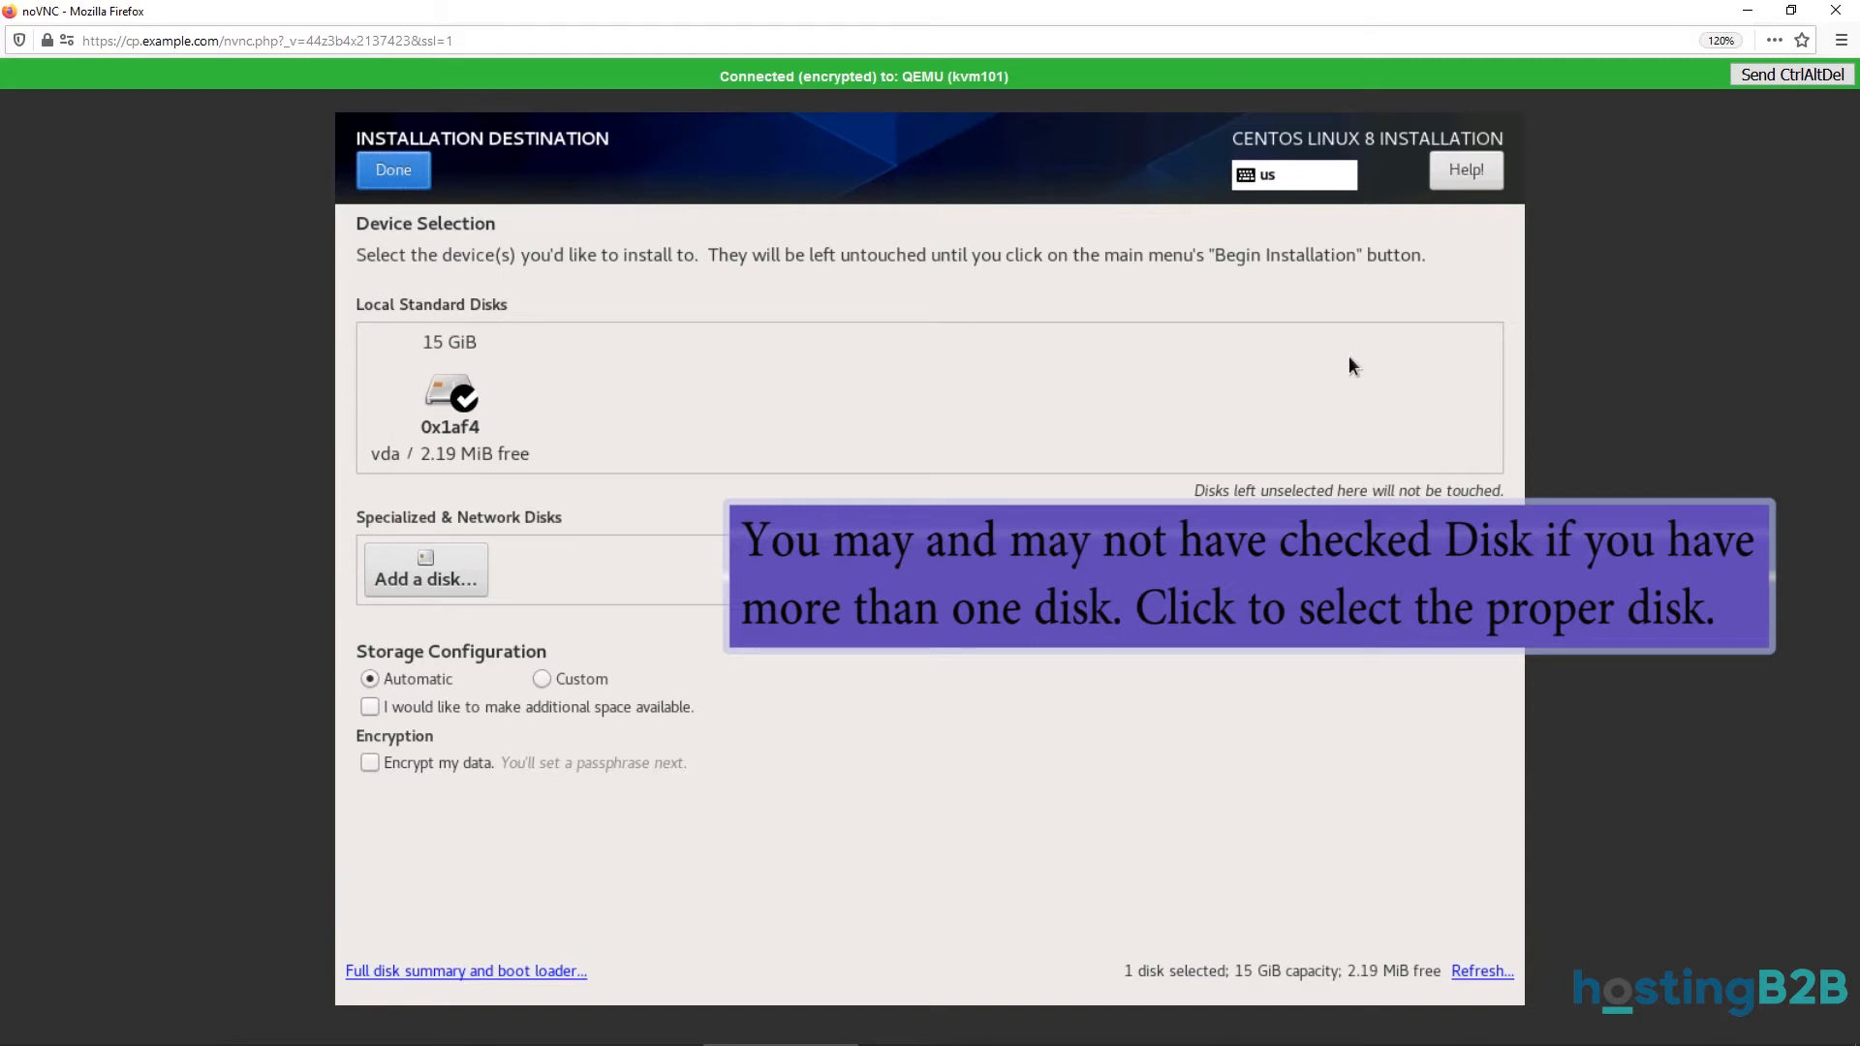
pyautogui.click(463, 393)
pyautogui.click(464, 392)
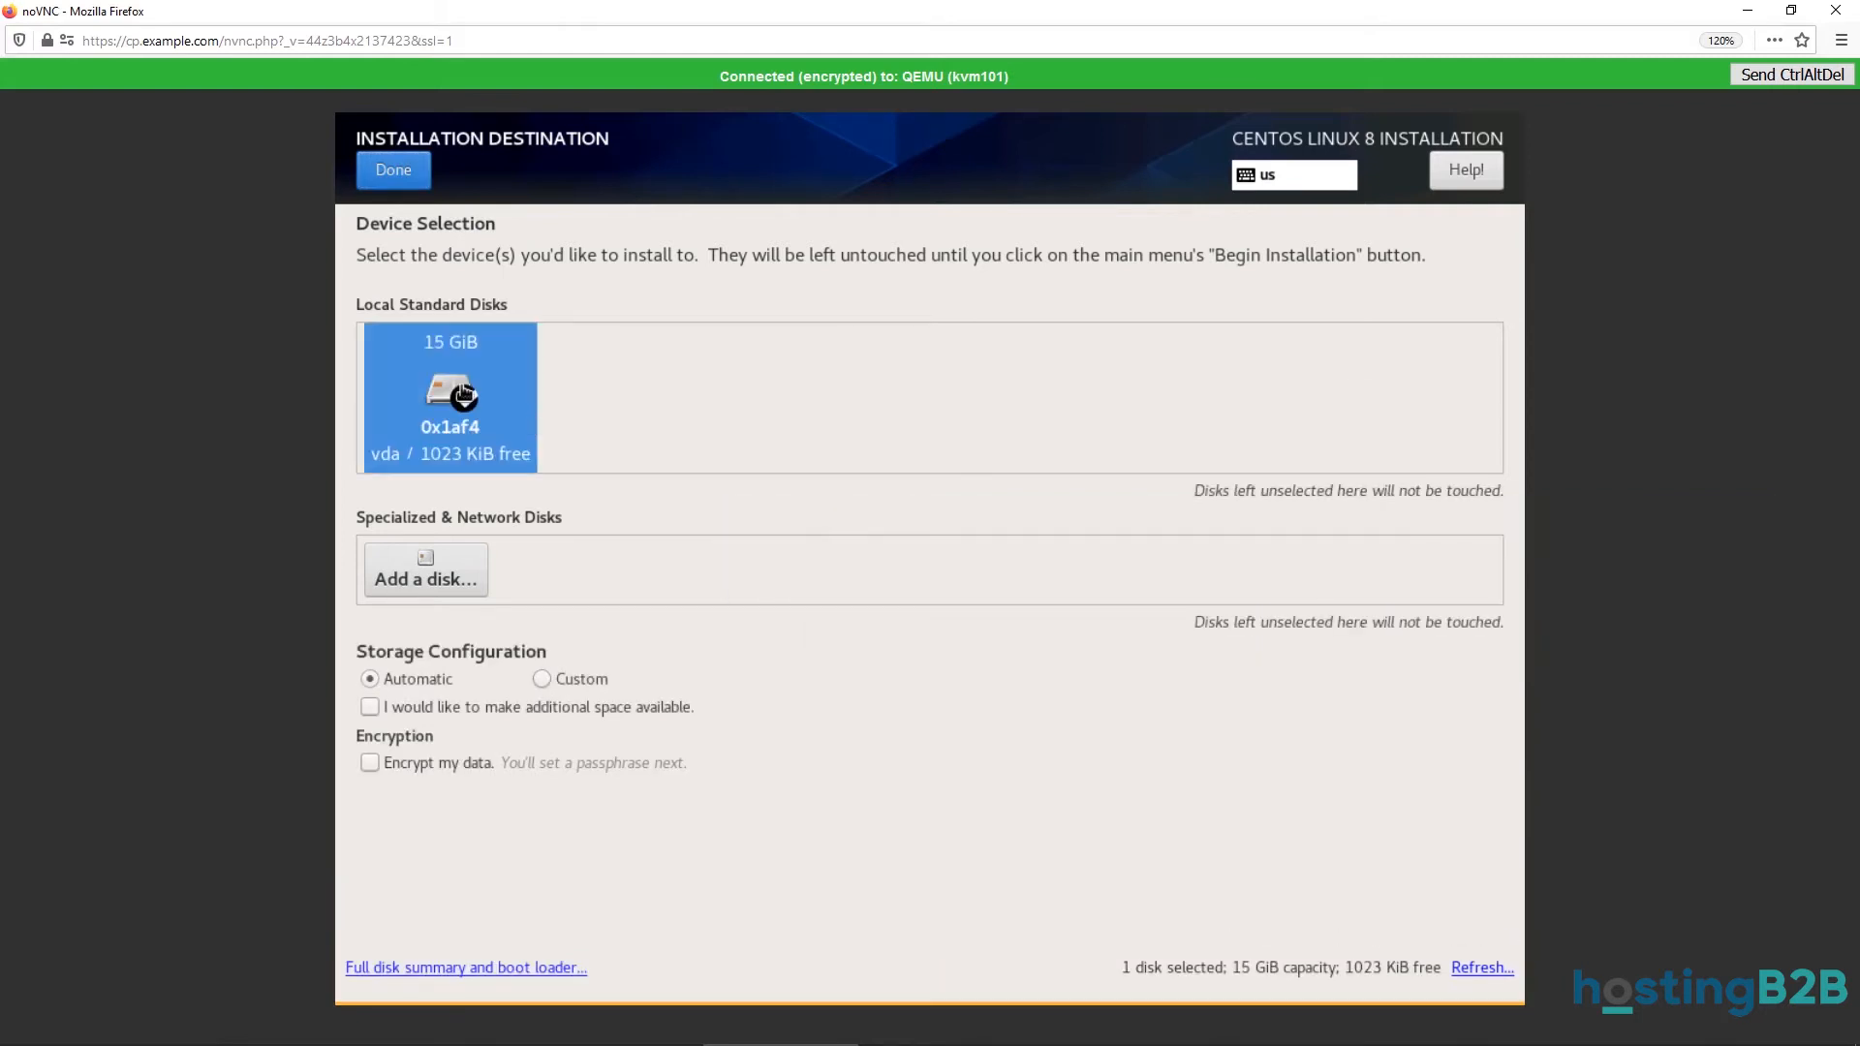
pyautogui.click(393, 171)
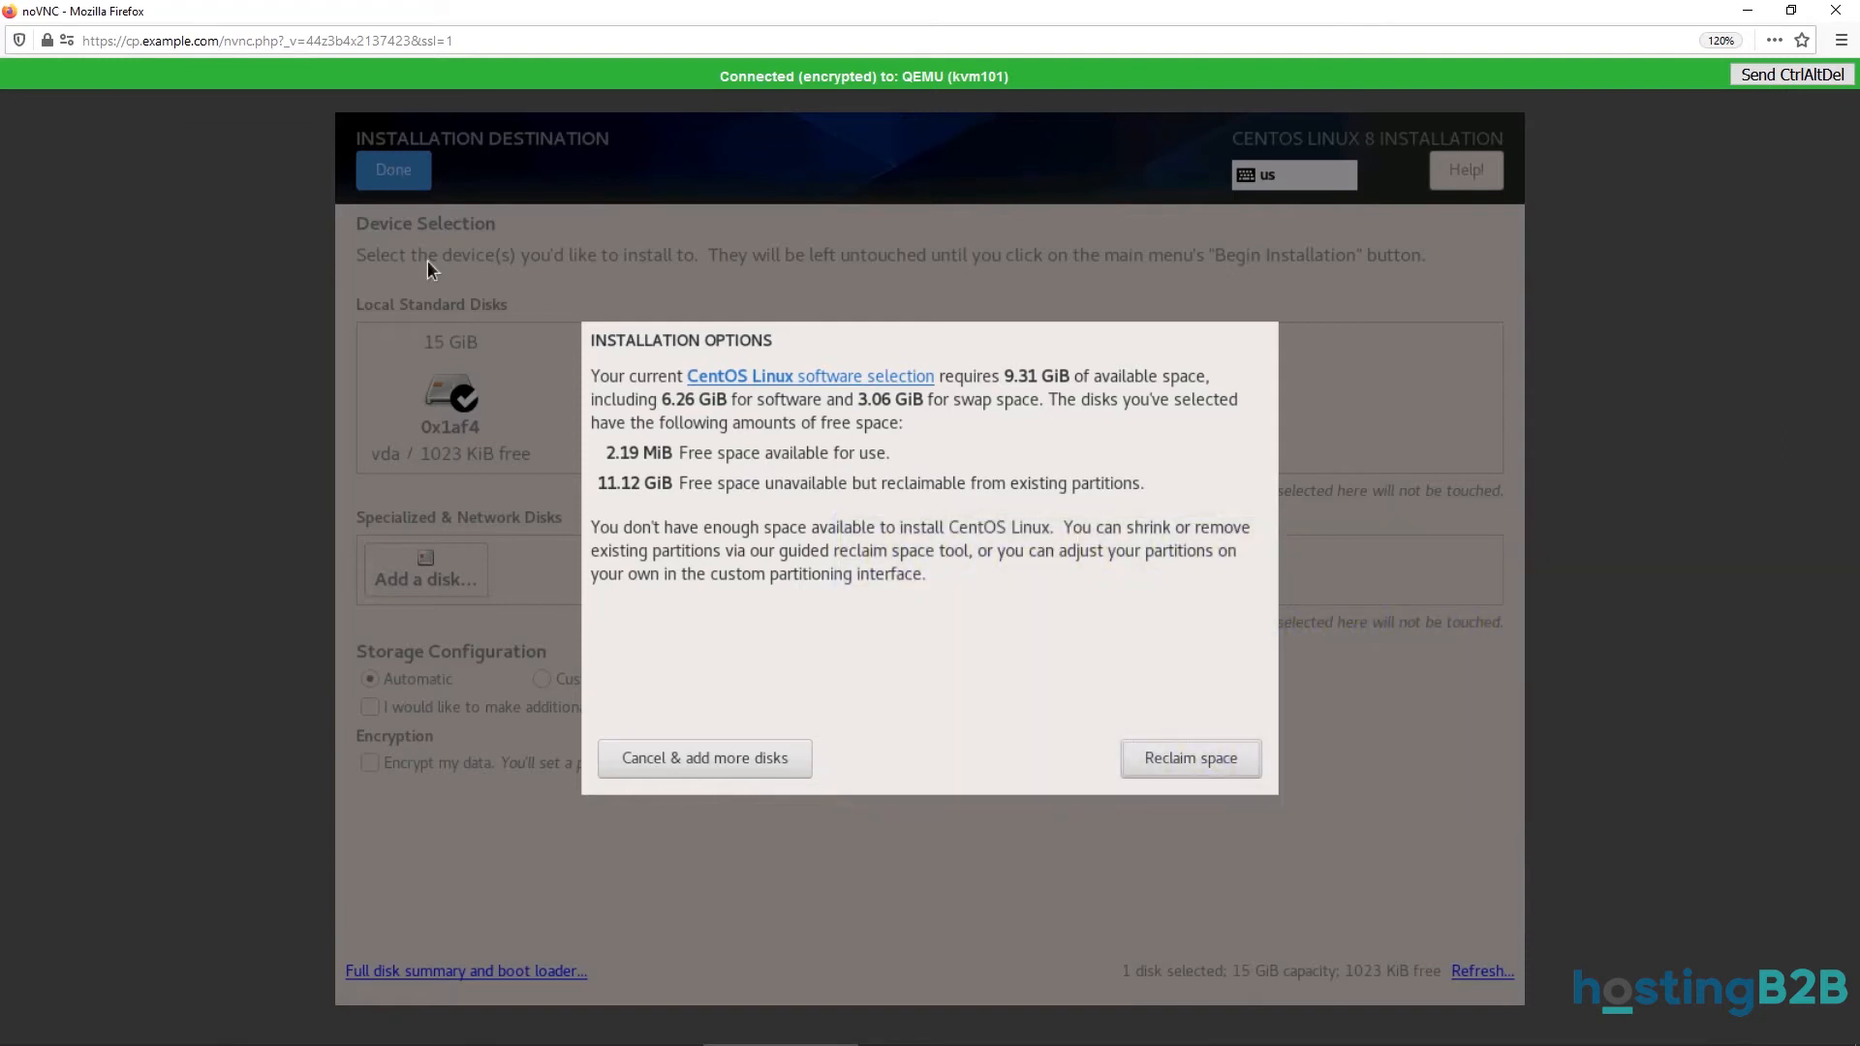
# Delete all existing partitions and reclaim the 15 GiB for automatic partitioning.
pyautogui.click(1147, 757)
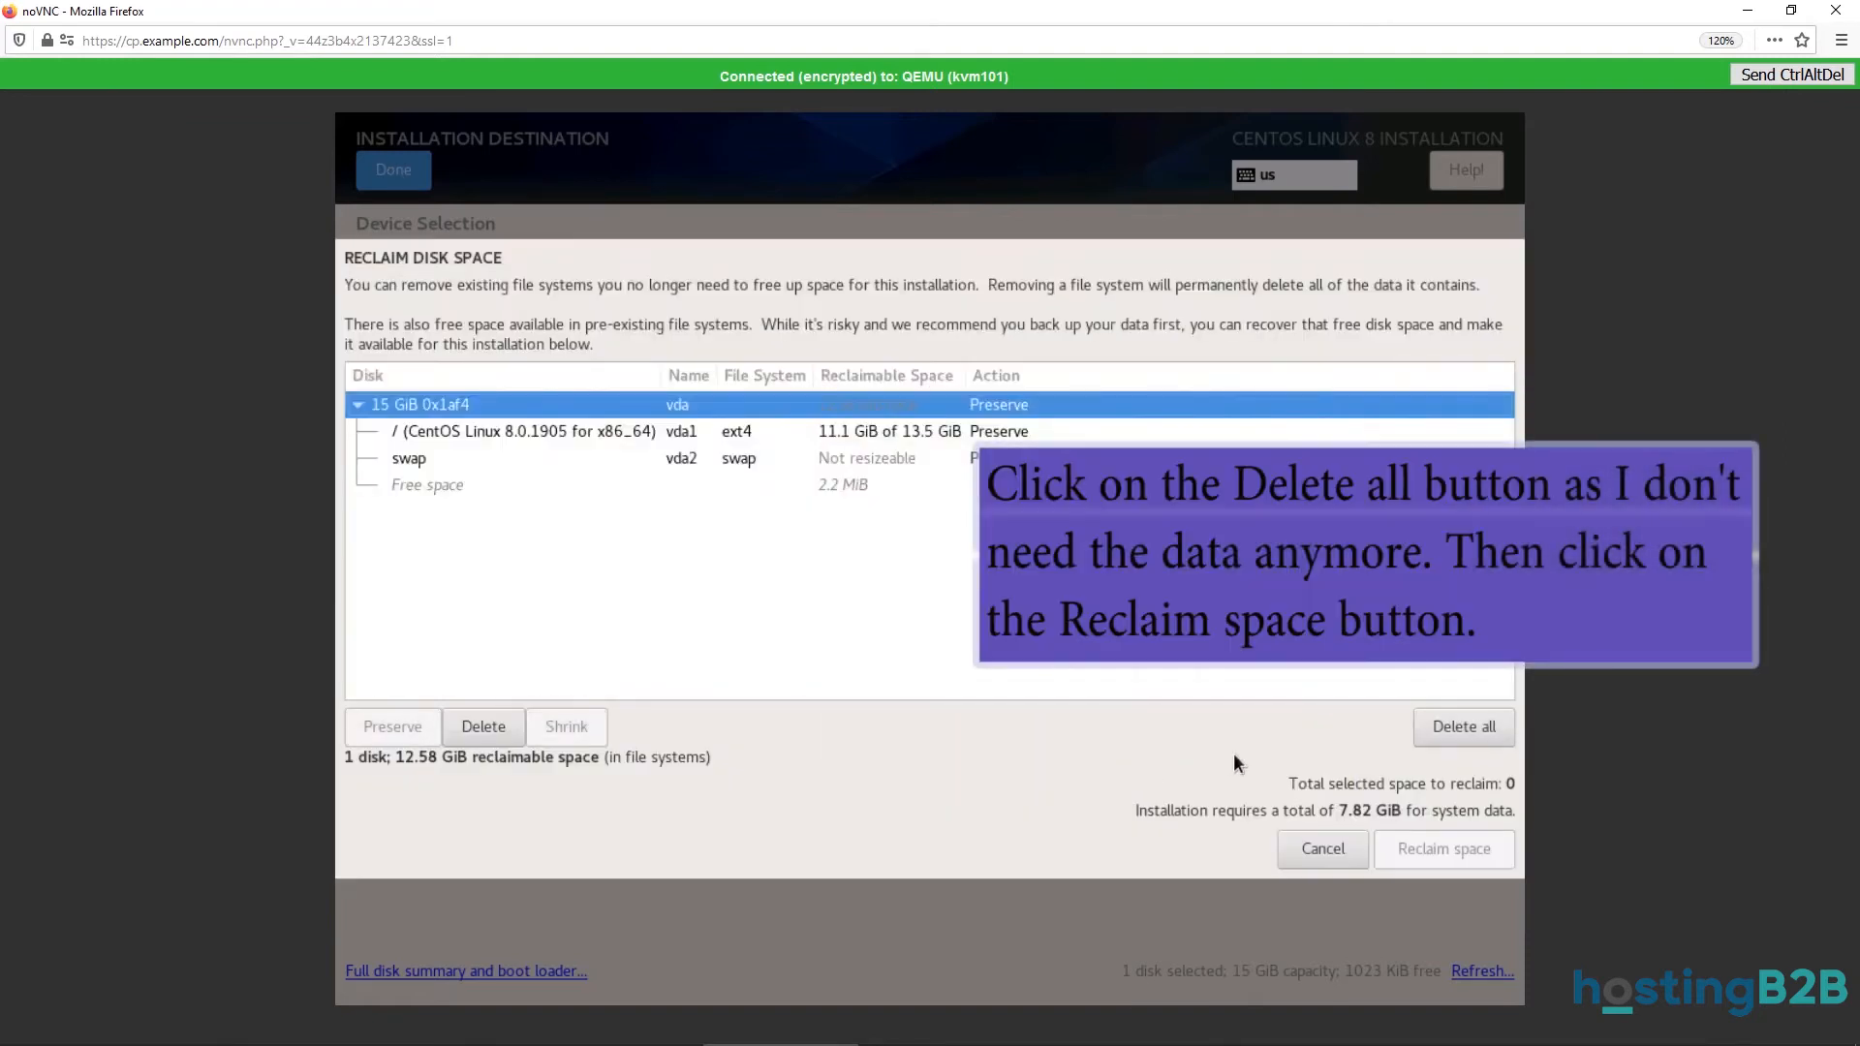
pyautogui.click(1482, 725)
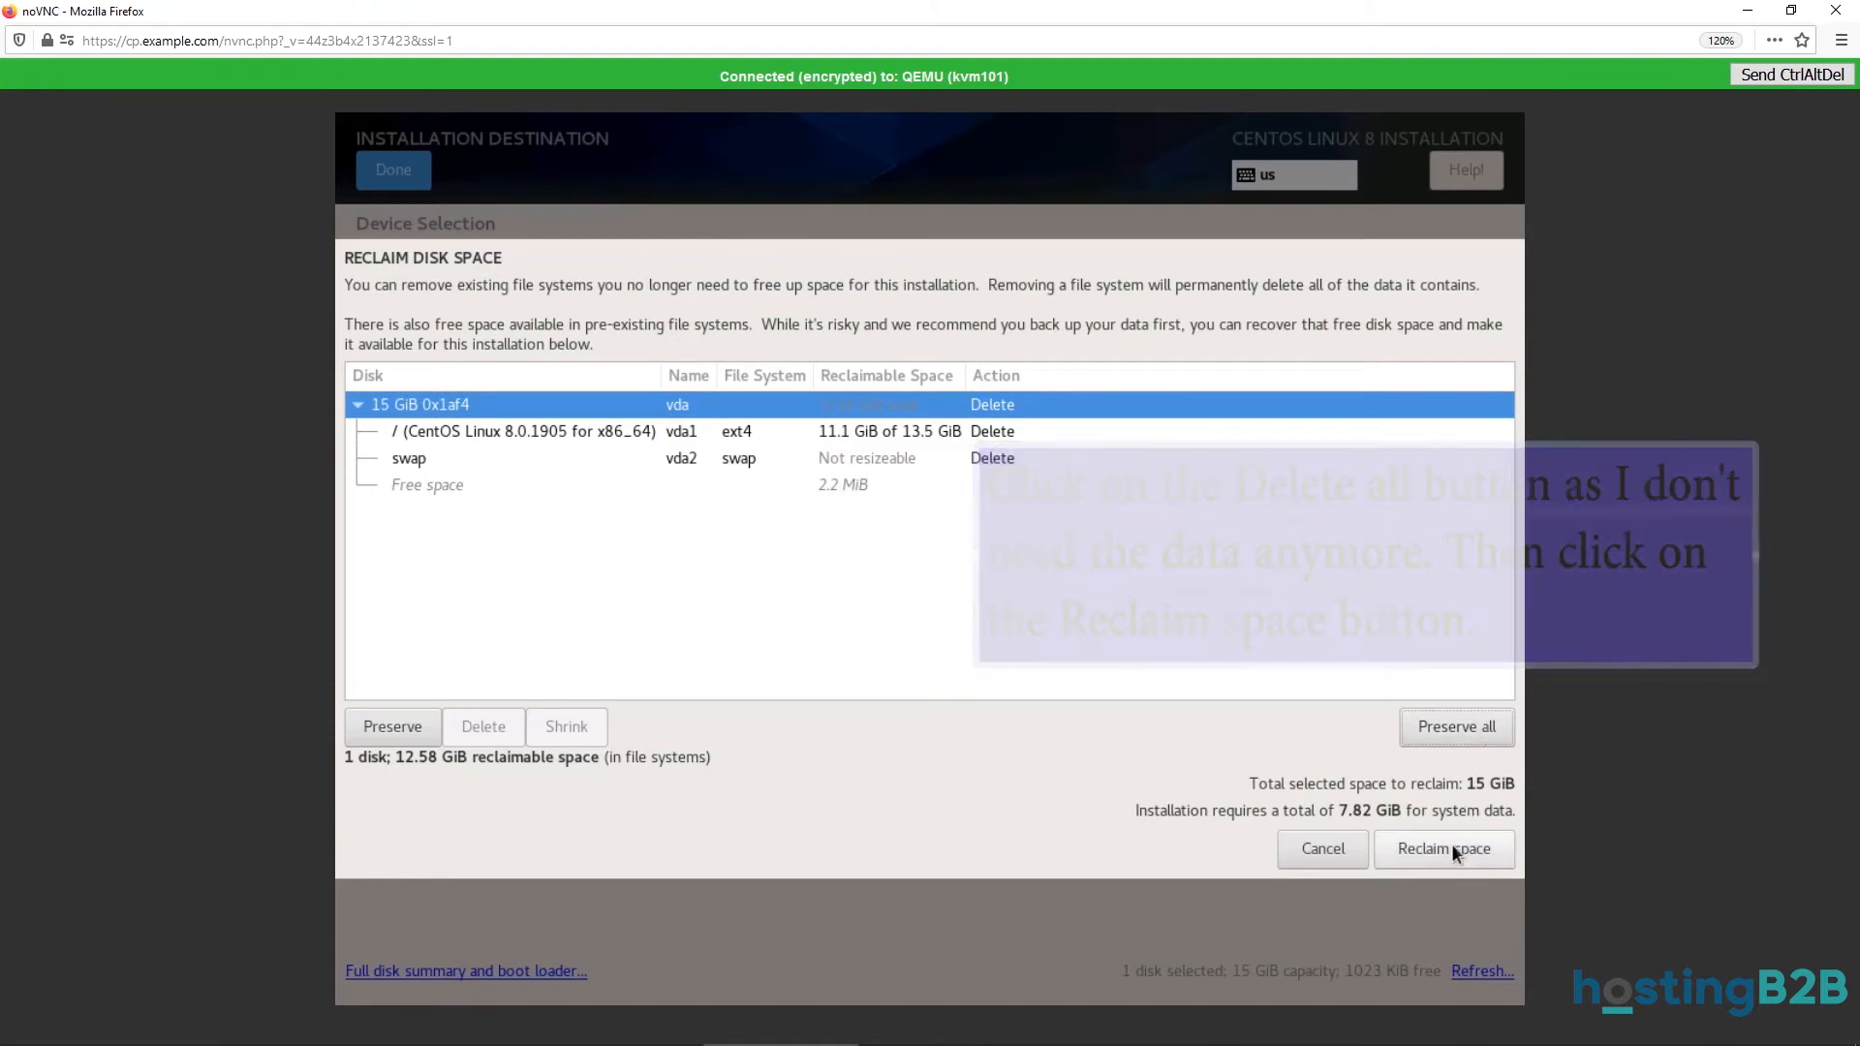
pyautogui.click(1454, 850)
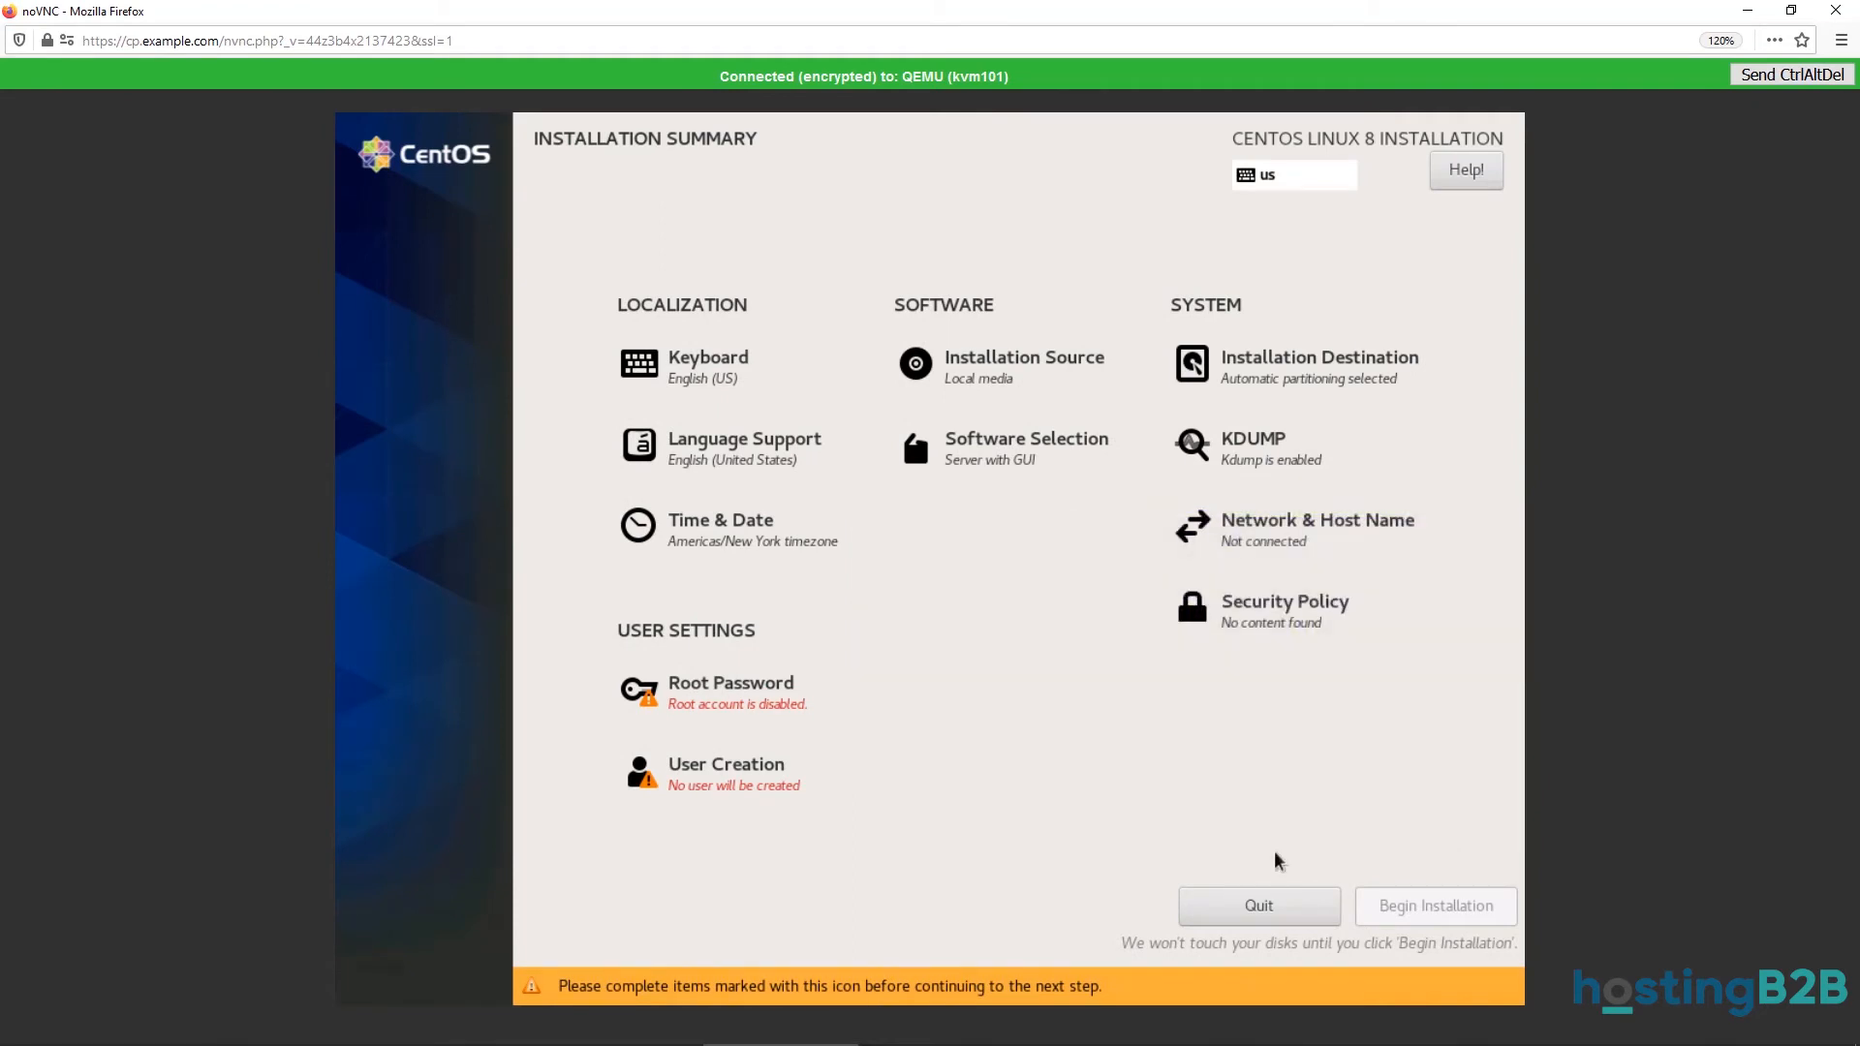
# Enter and confirm the root password, accepting the weak-password warning.
pyautogui.click(785, 713)
pyautogui.write('*******')
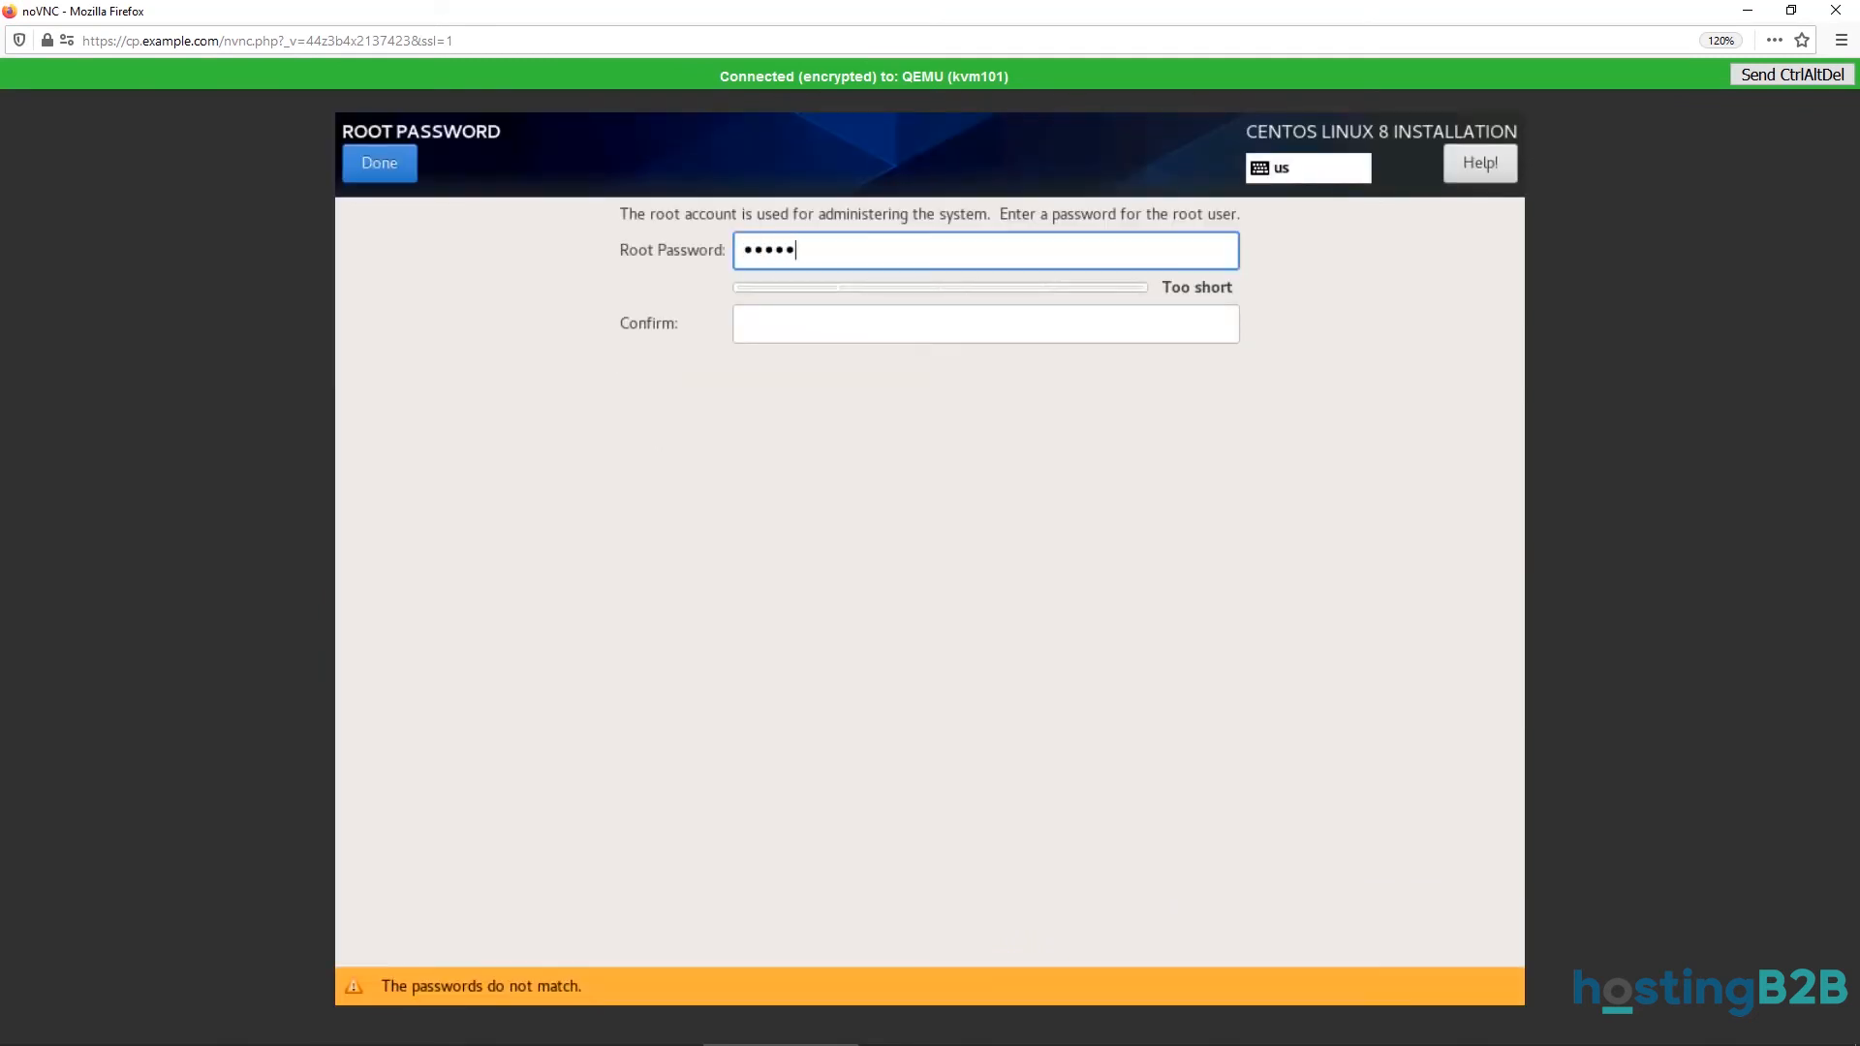
pyautogui.click(787, 315)
pyautogui.write('*******')
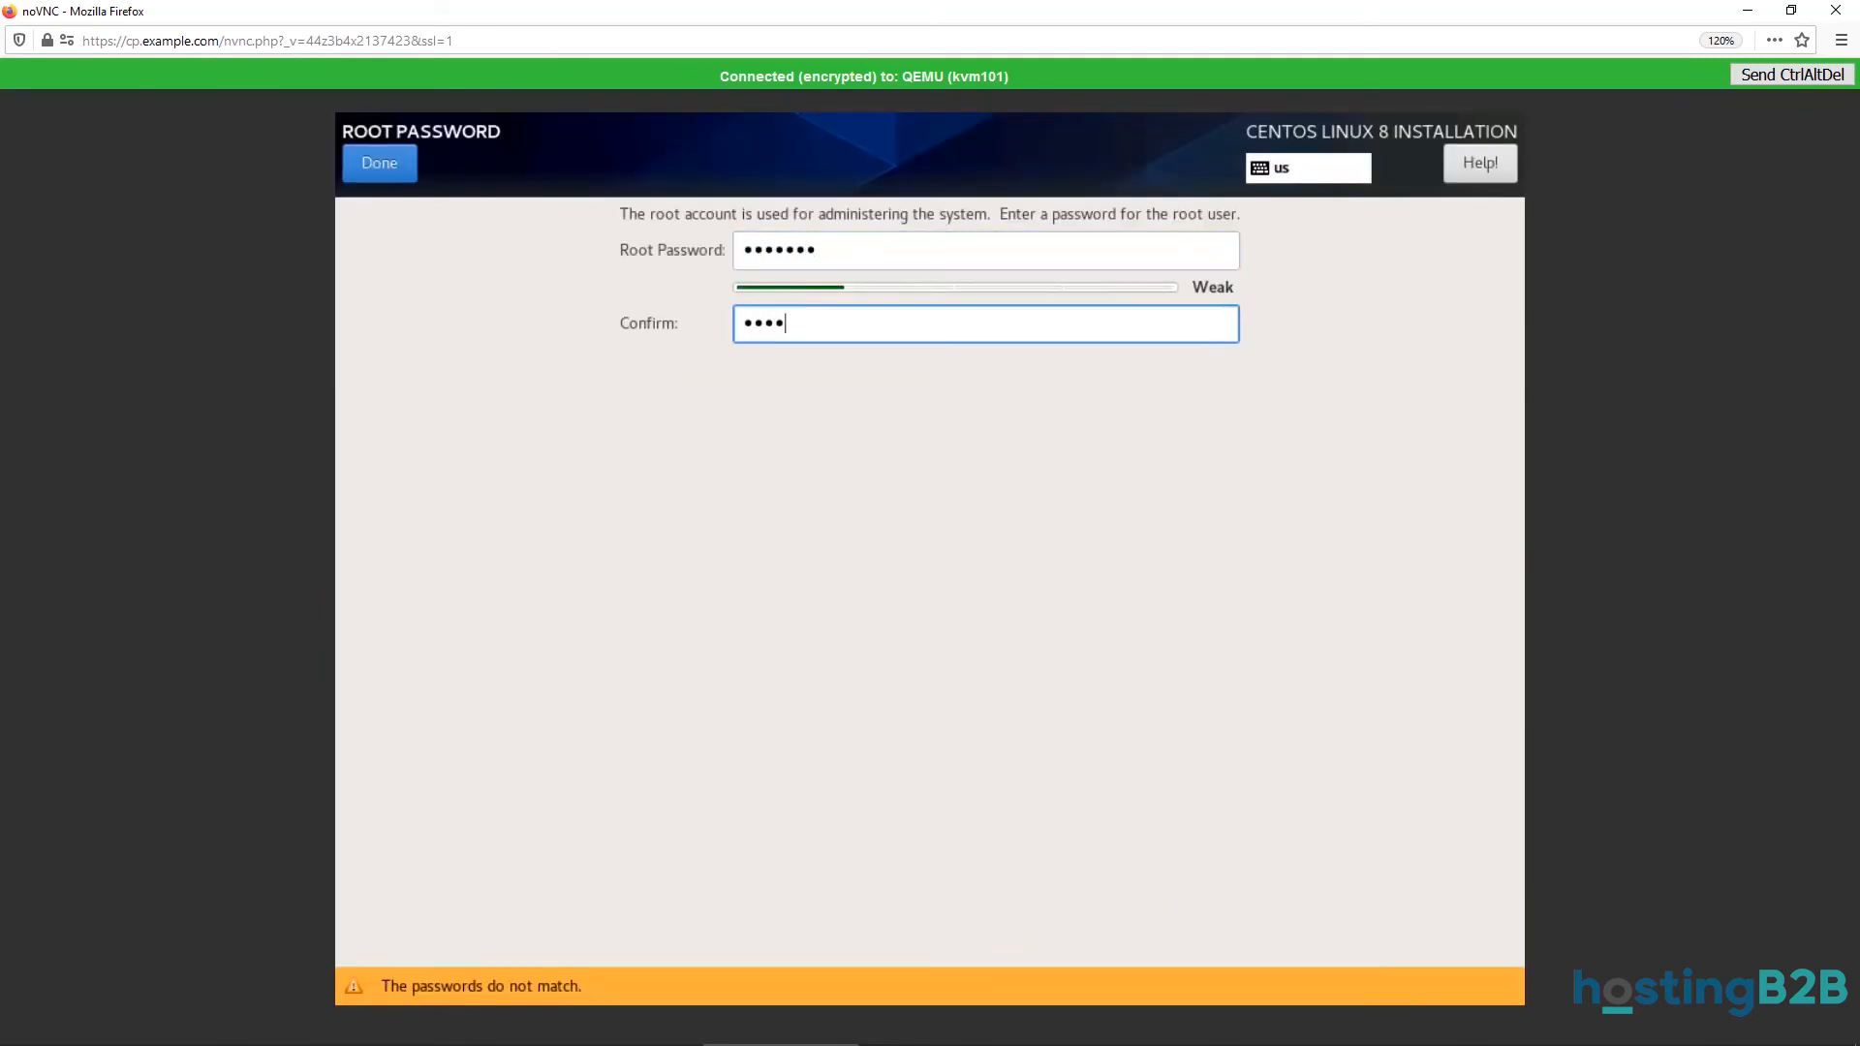
pyautogui.click(393, 163)
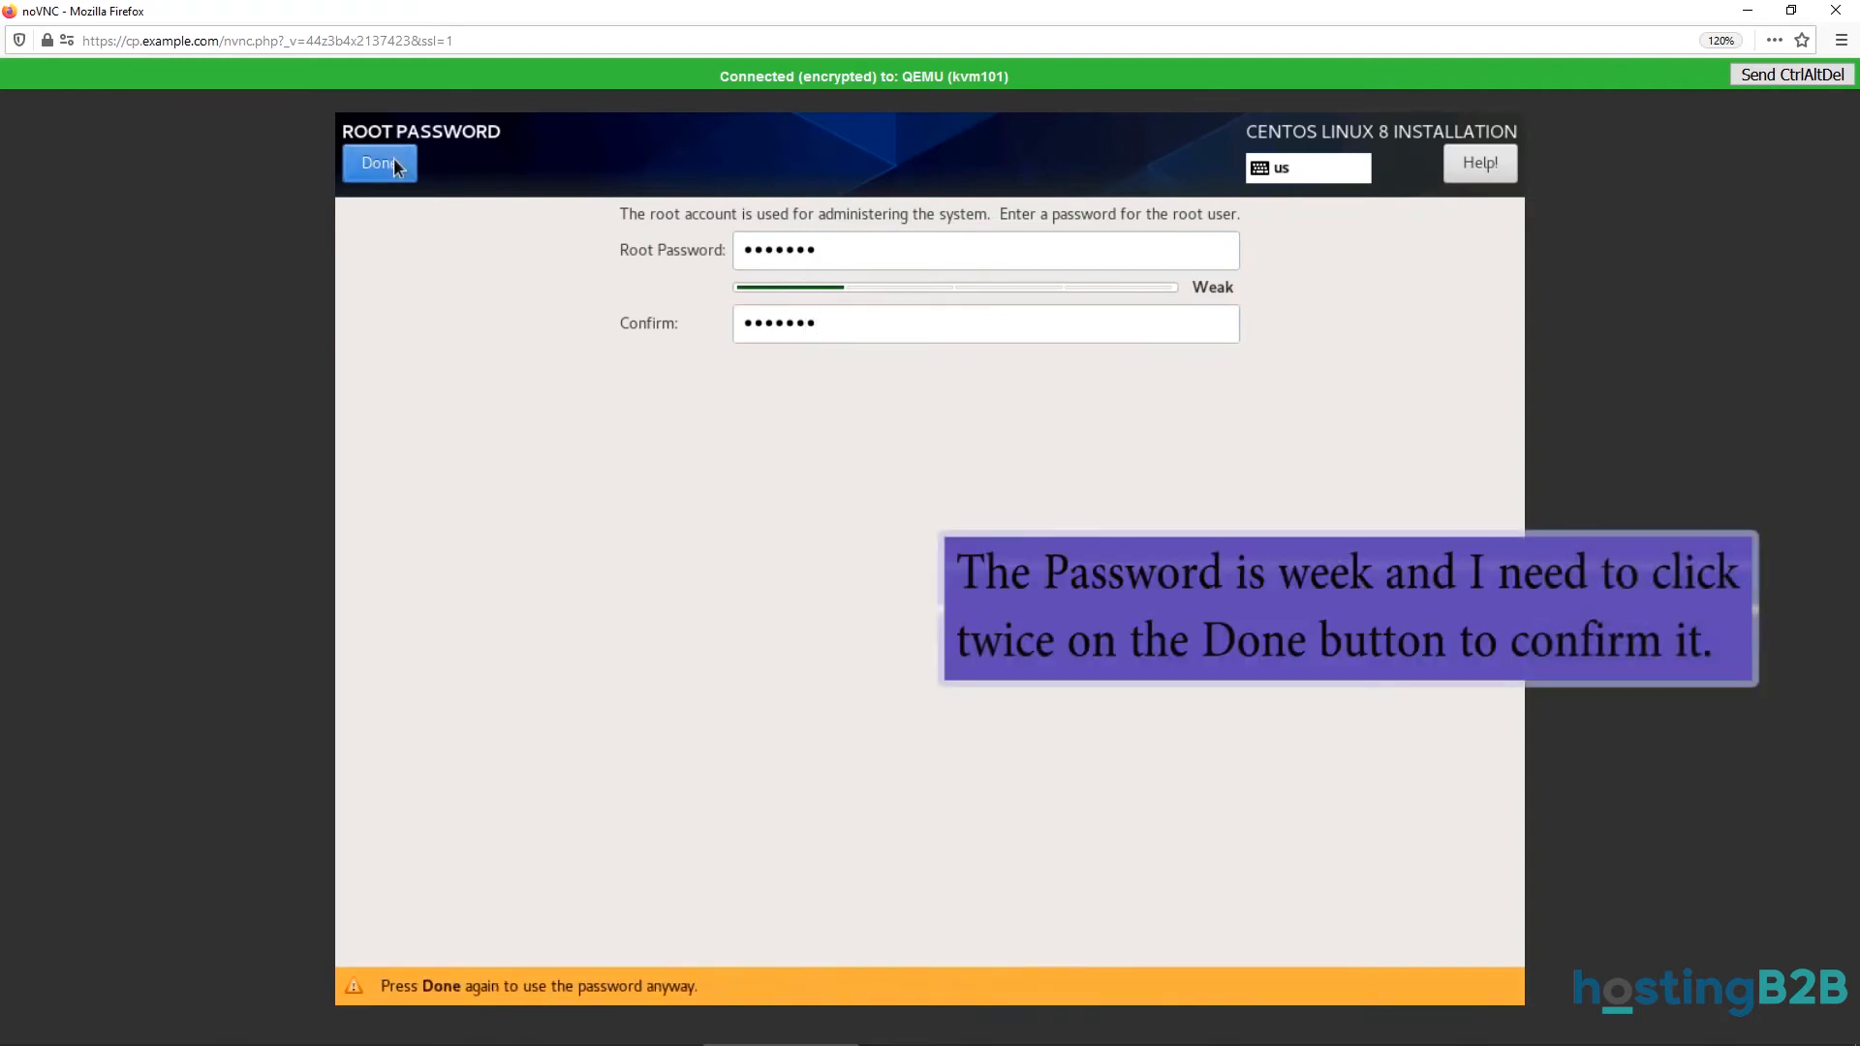
pyautogui.click(379, 166)
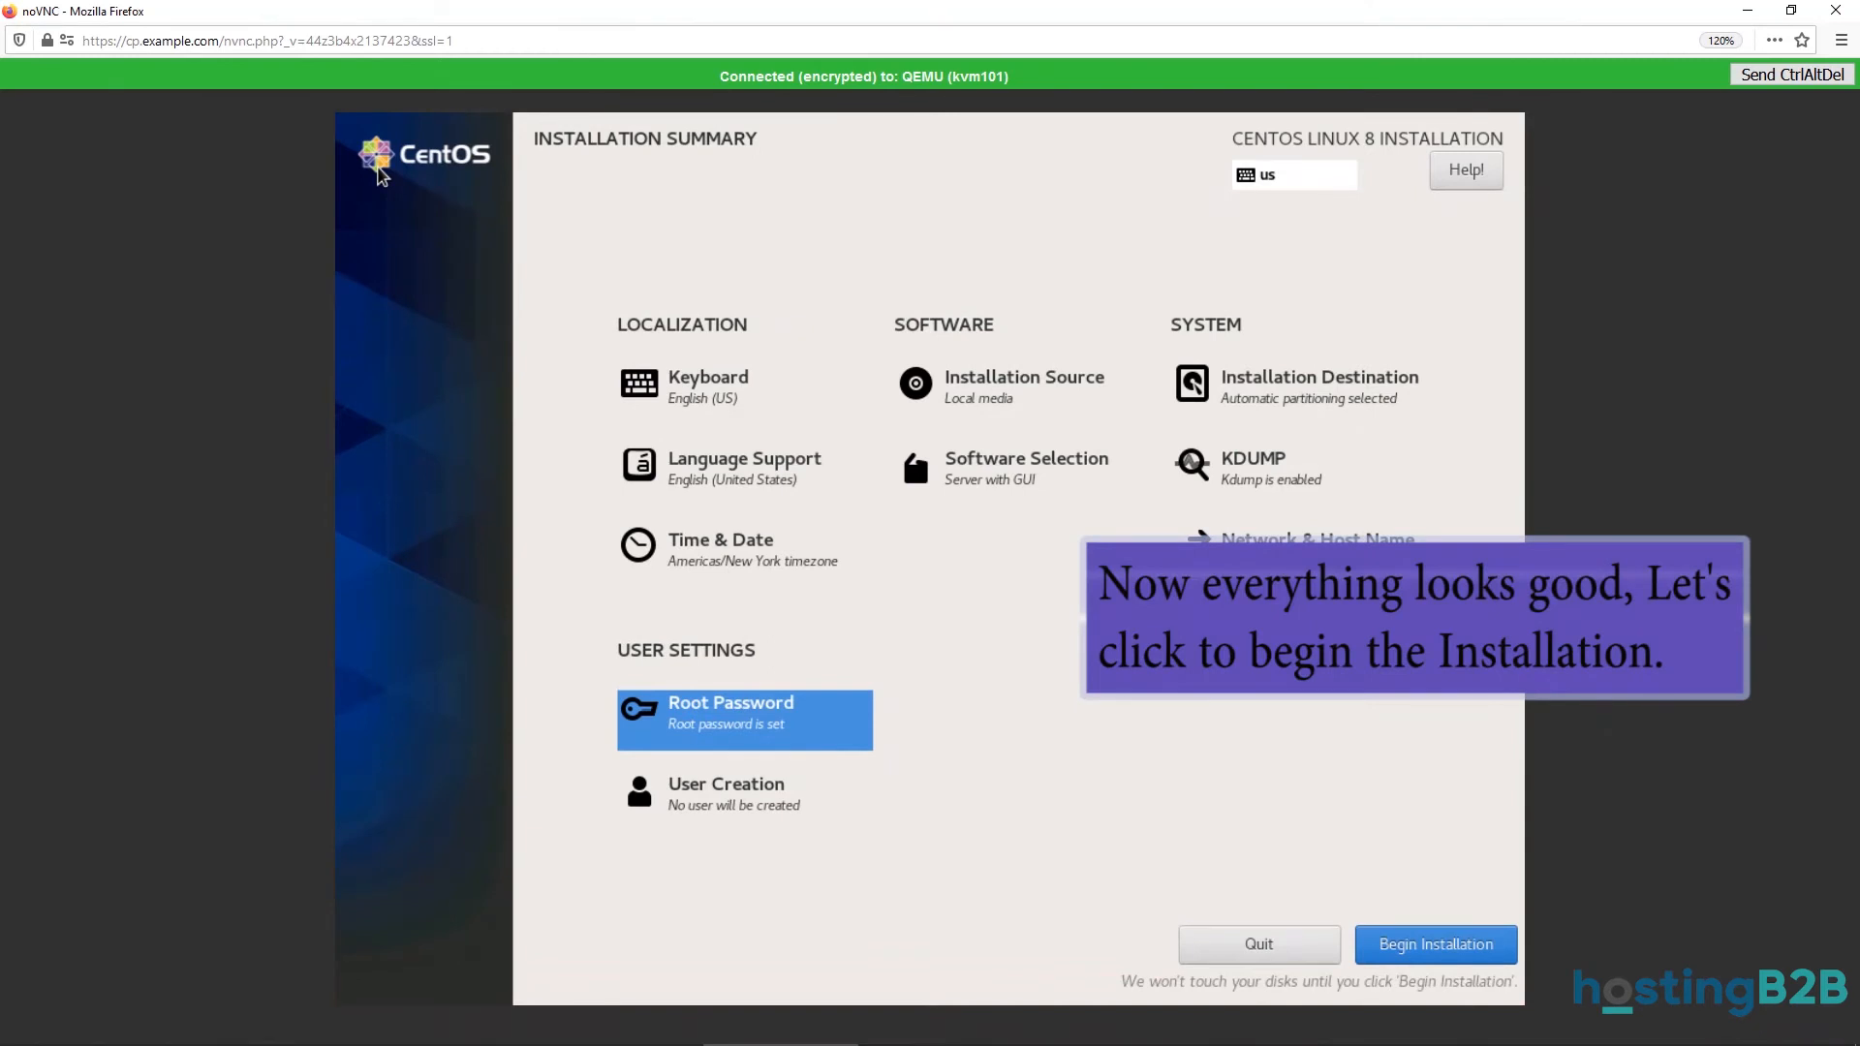
# Begin the CentOS Linux 8 installation and reboot the system once complete.
pyautogui.click(1397, 938)
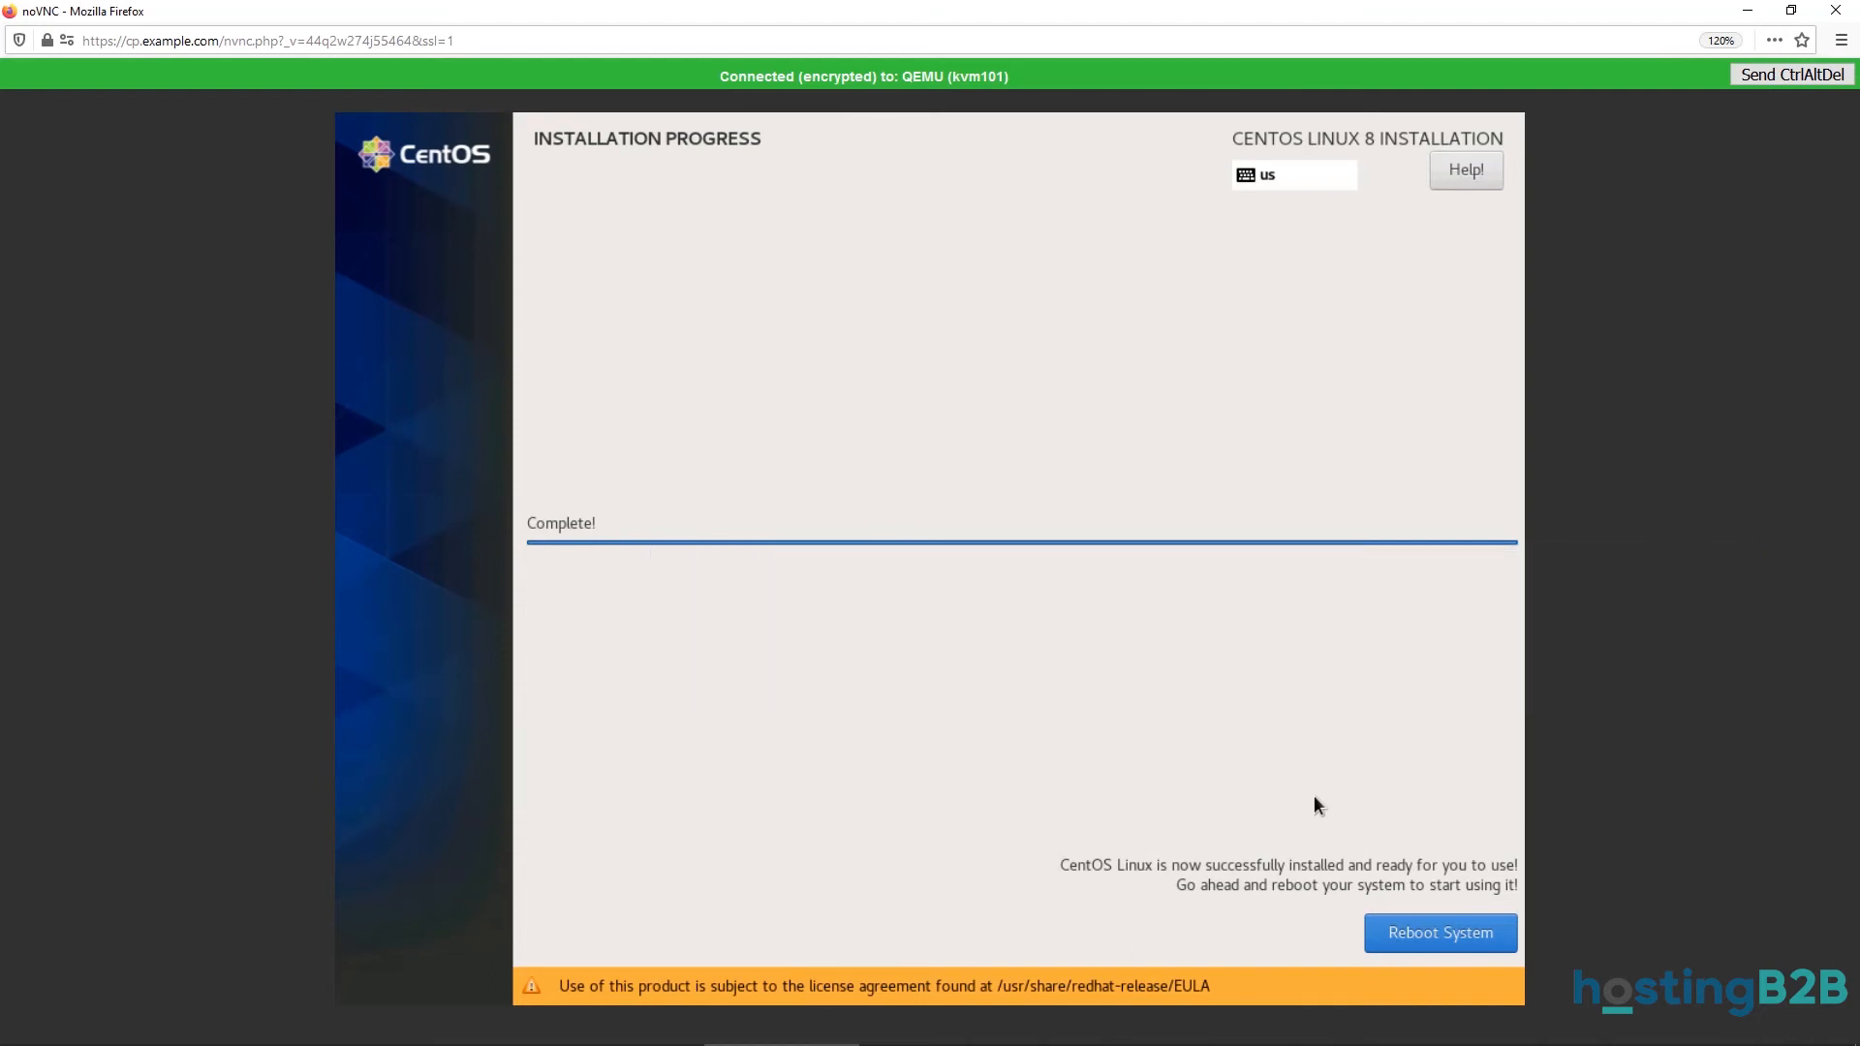
pyautogui.click(1417, 931)
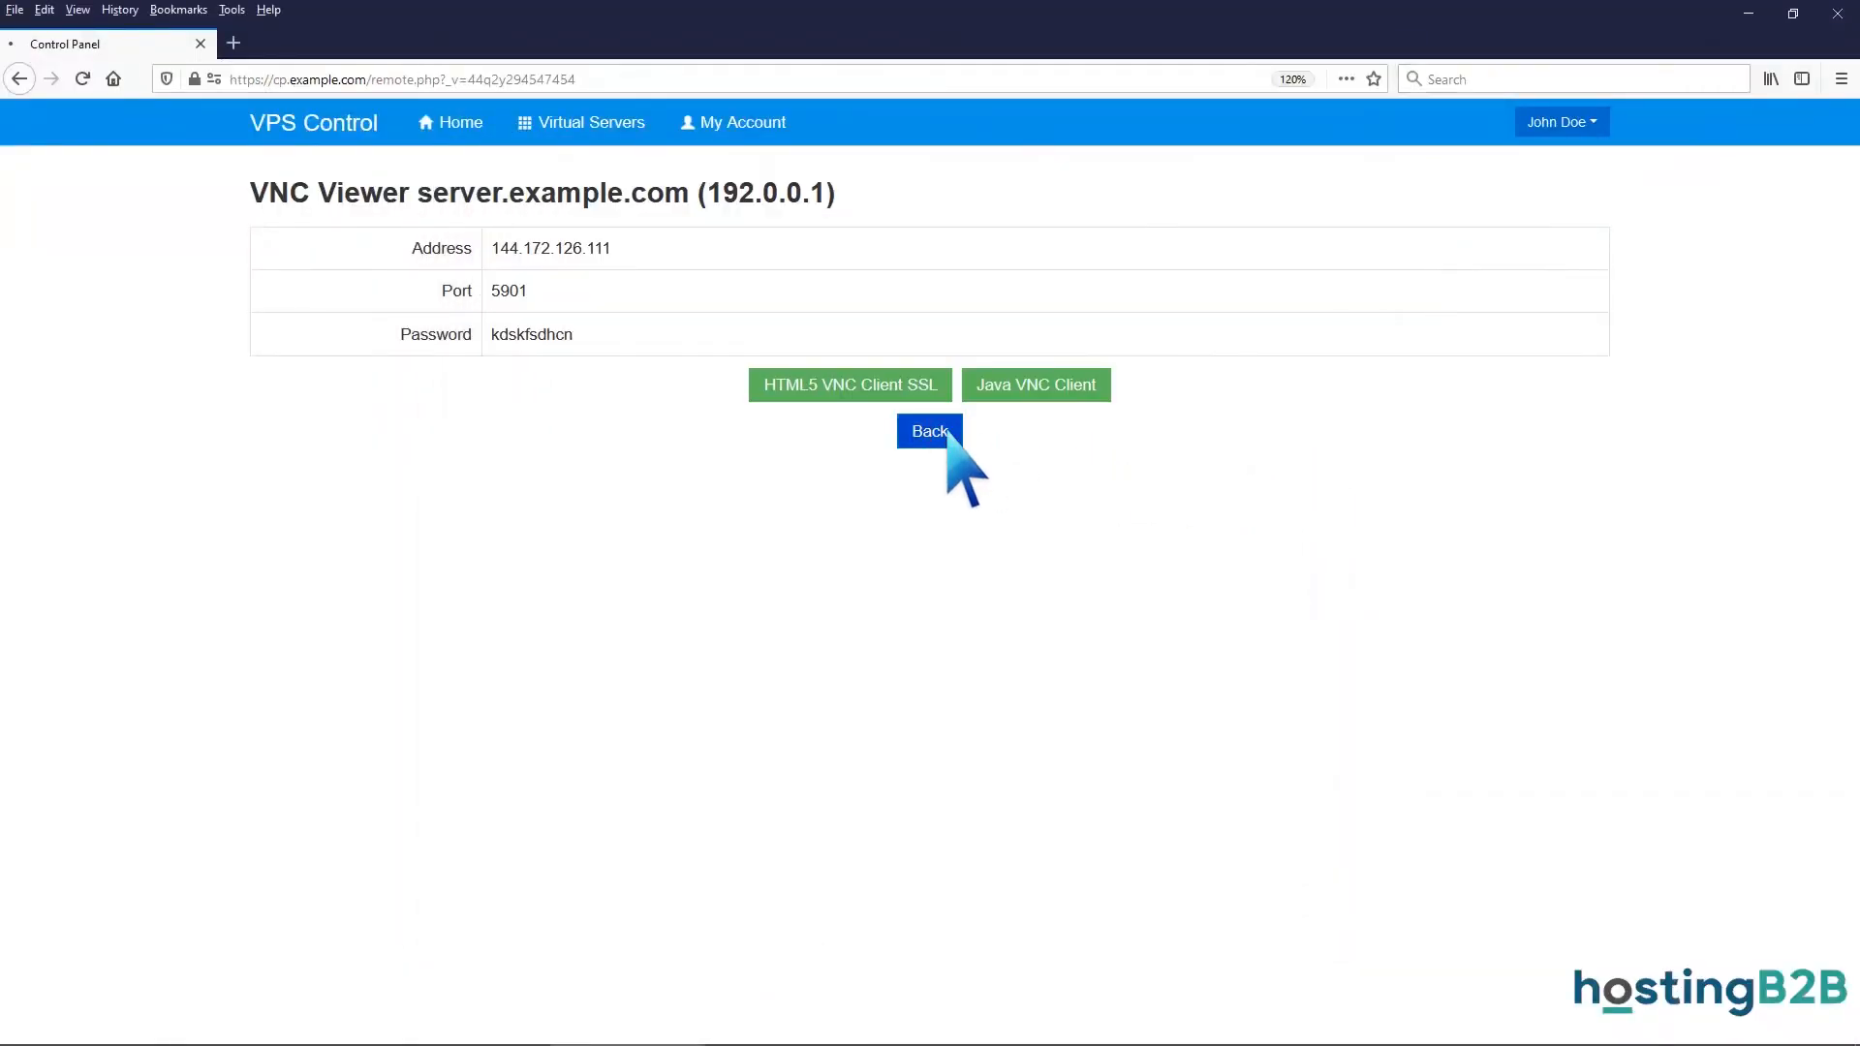
# Change the Boot Order to (1) Hard Disk (2) CDROM.
pyautogui.click(949, 433)
pyautogui.scroll(-5, 955, 460)
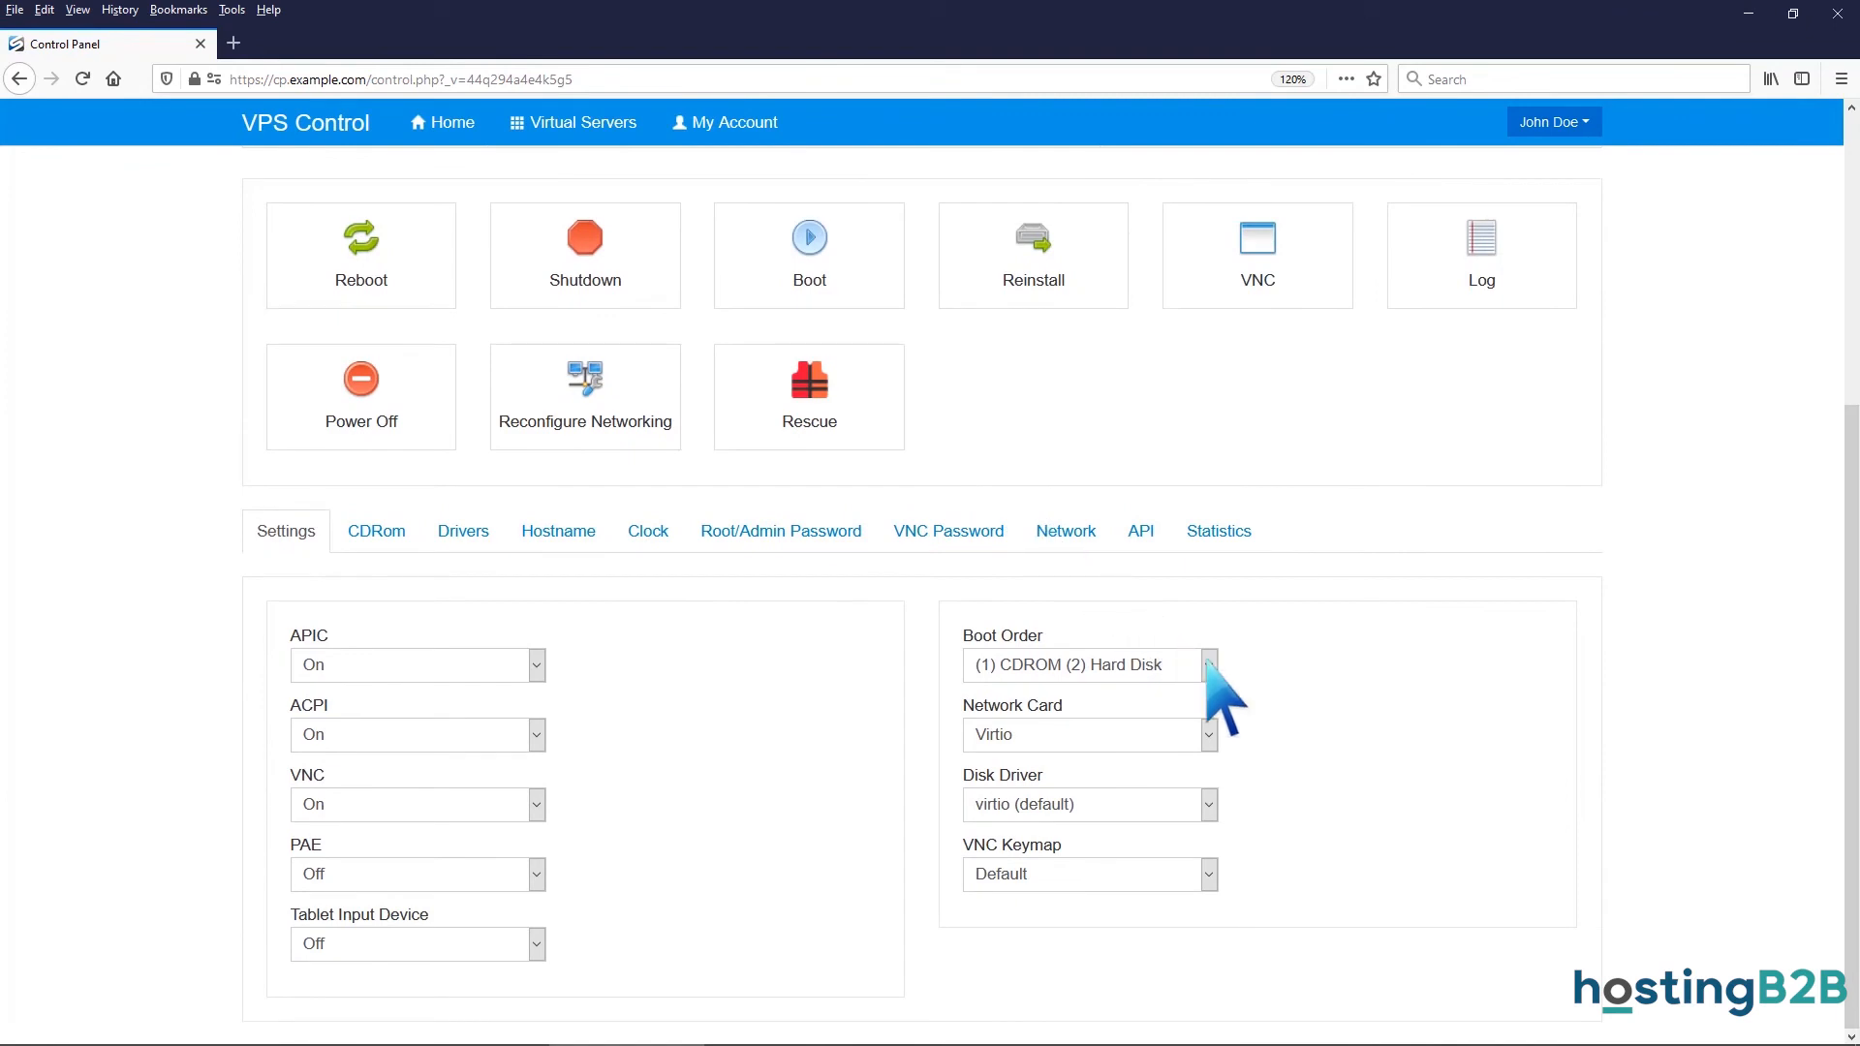
pyautogui.click(1209, 665)
pyautogui.click(1190, 696)
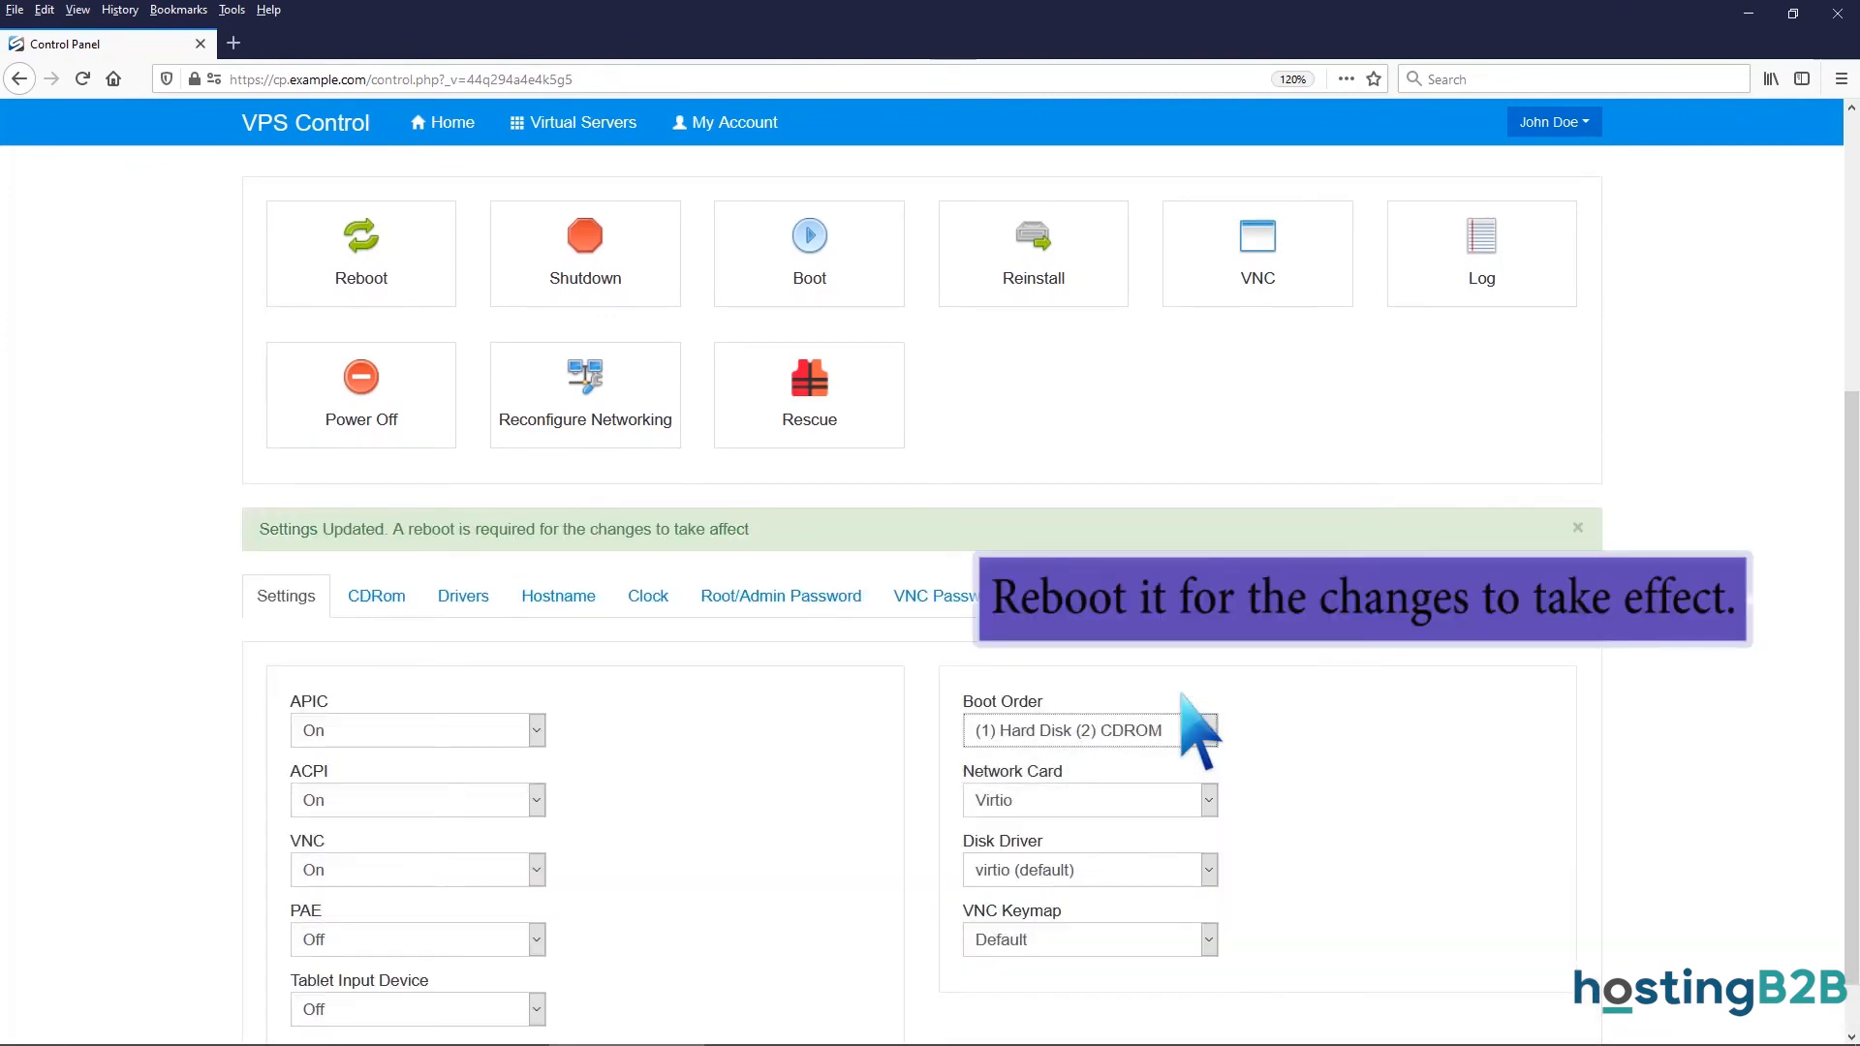
# Reboot the virtual server and reopen its VNC console.
pyautogui.click(381, 260)
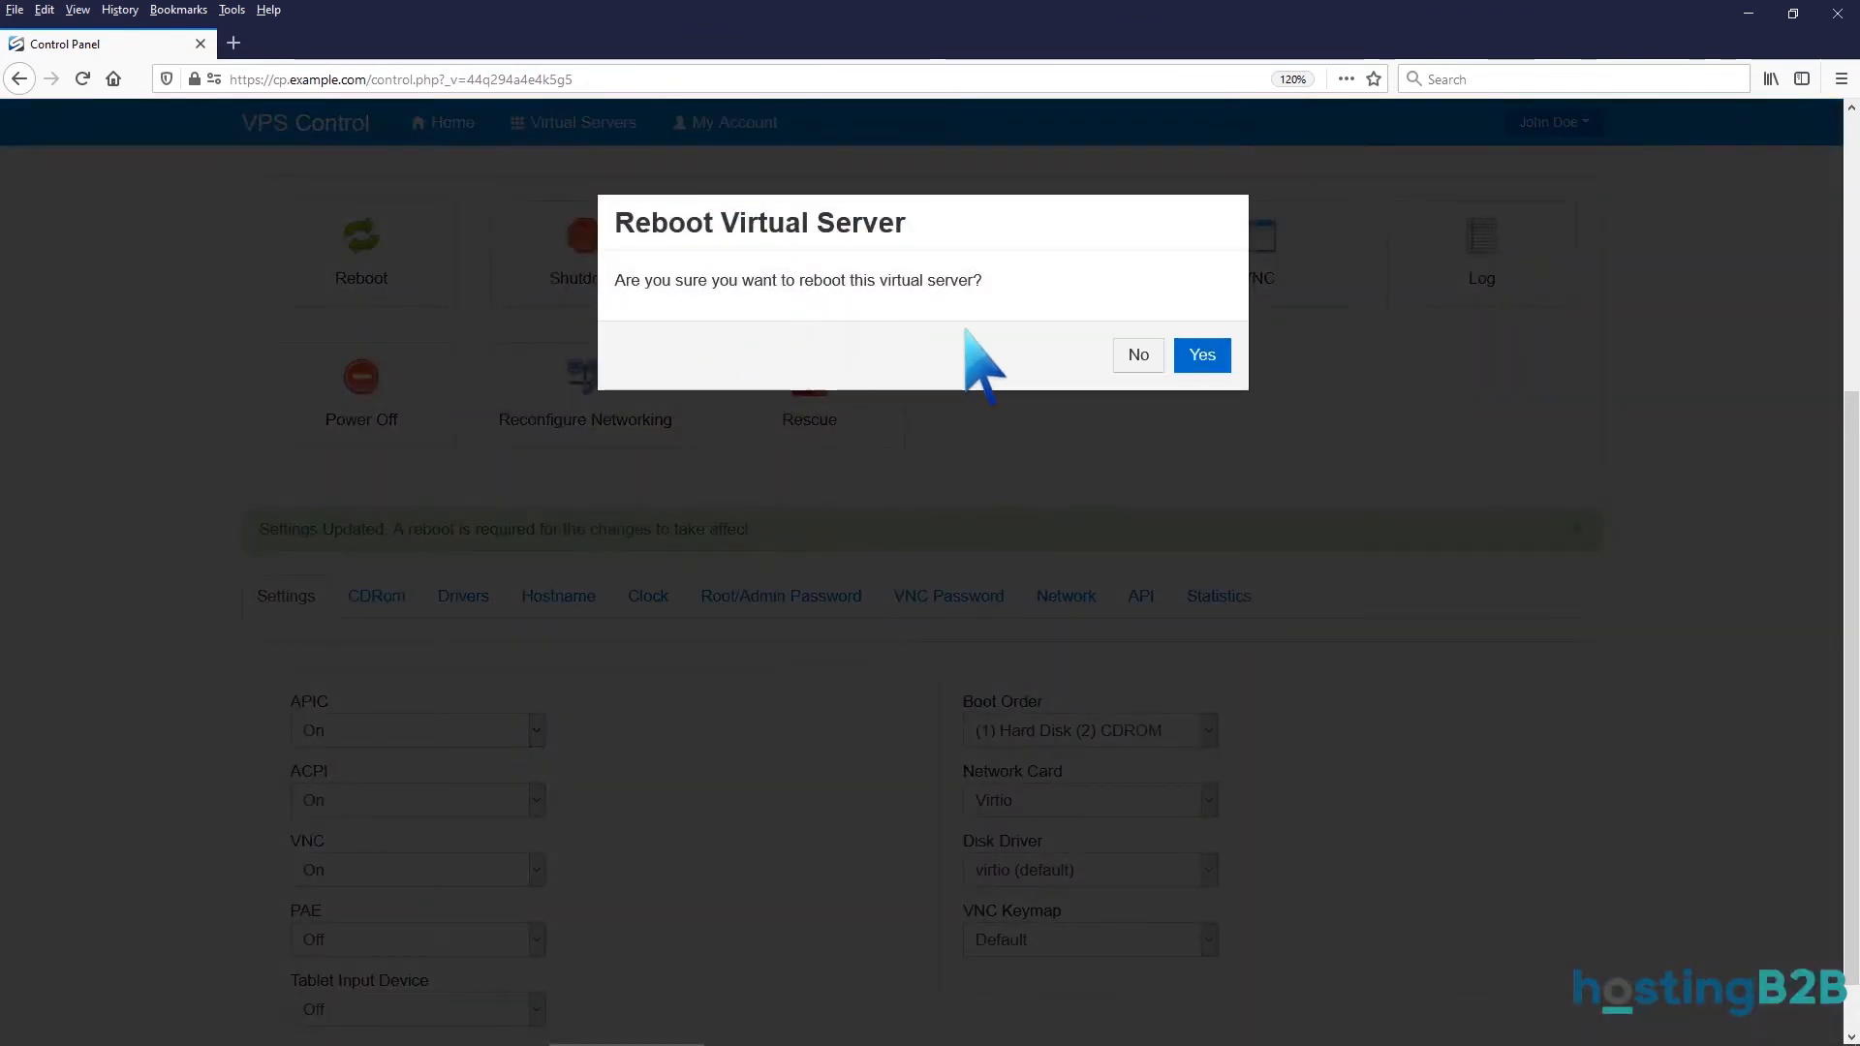
pyautogui.click(1203, 355)
pyautogui.click(1205, 343)
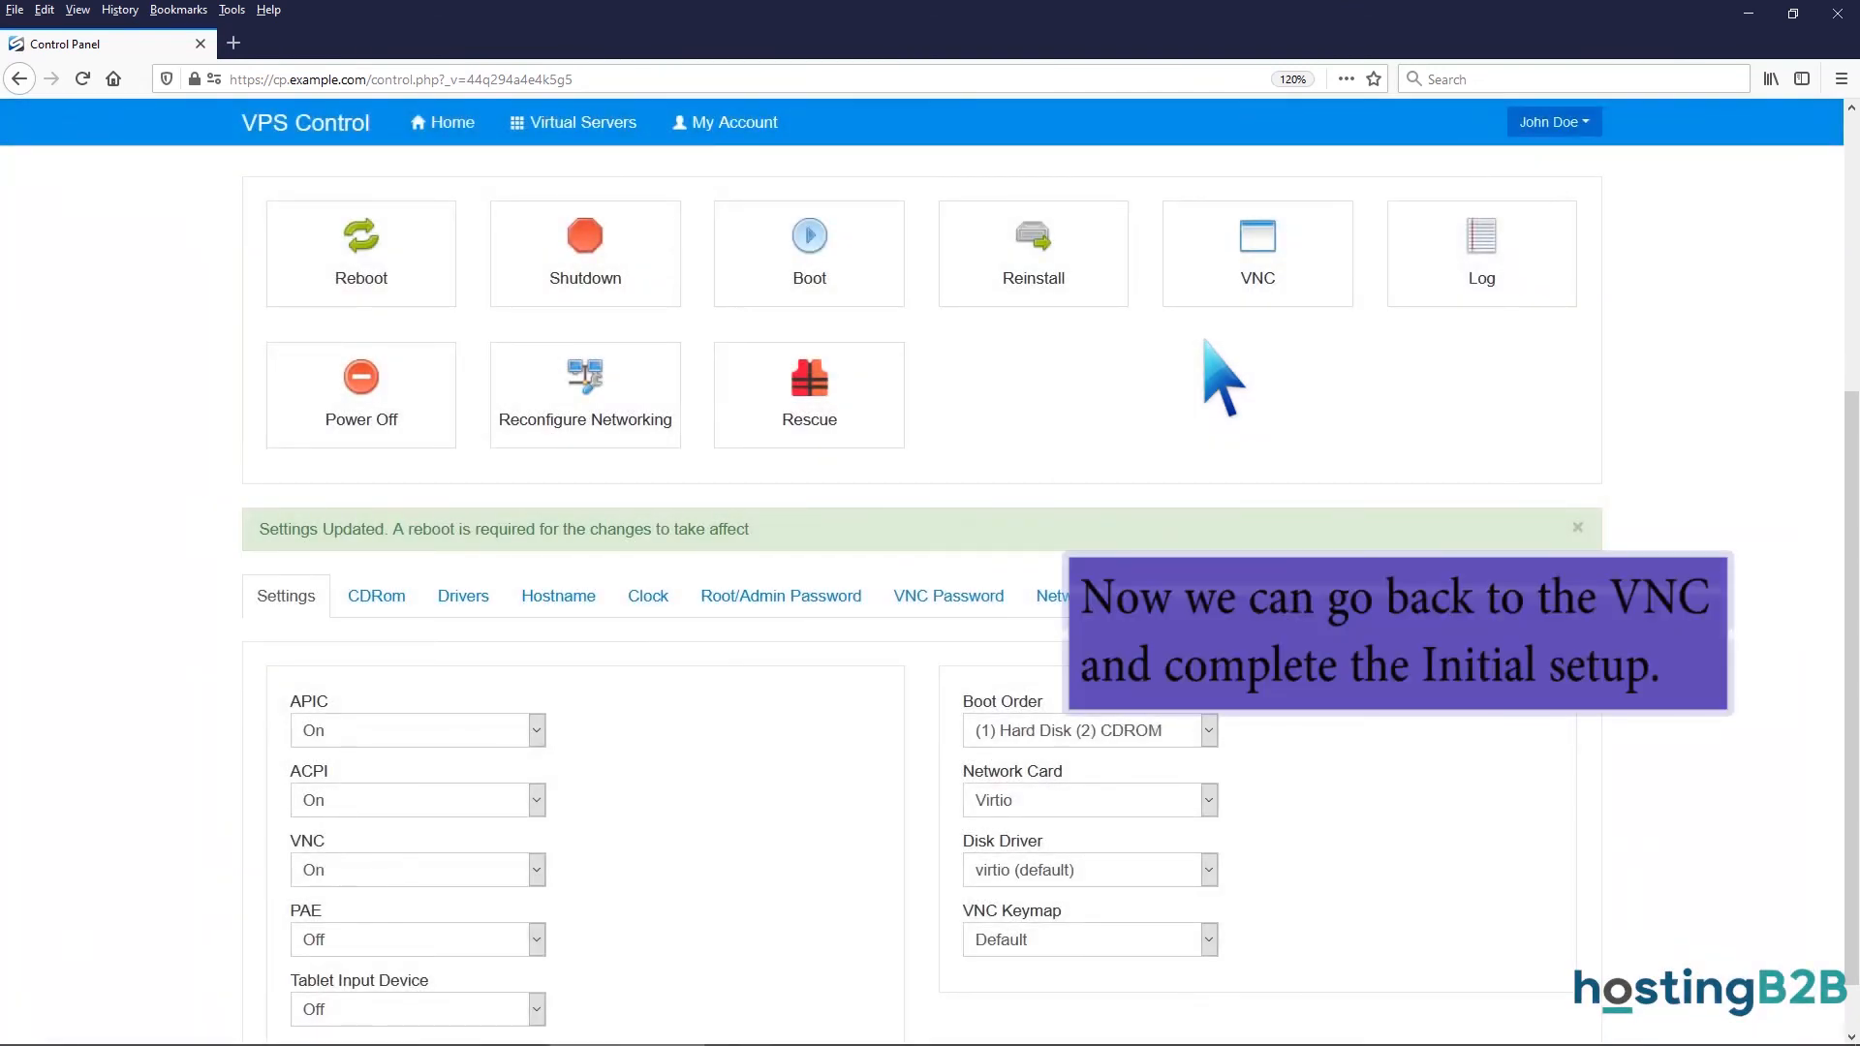
pyautogui.click(1250, 257)
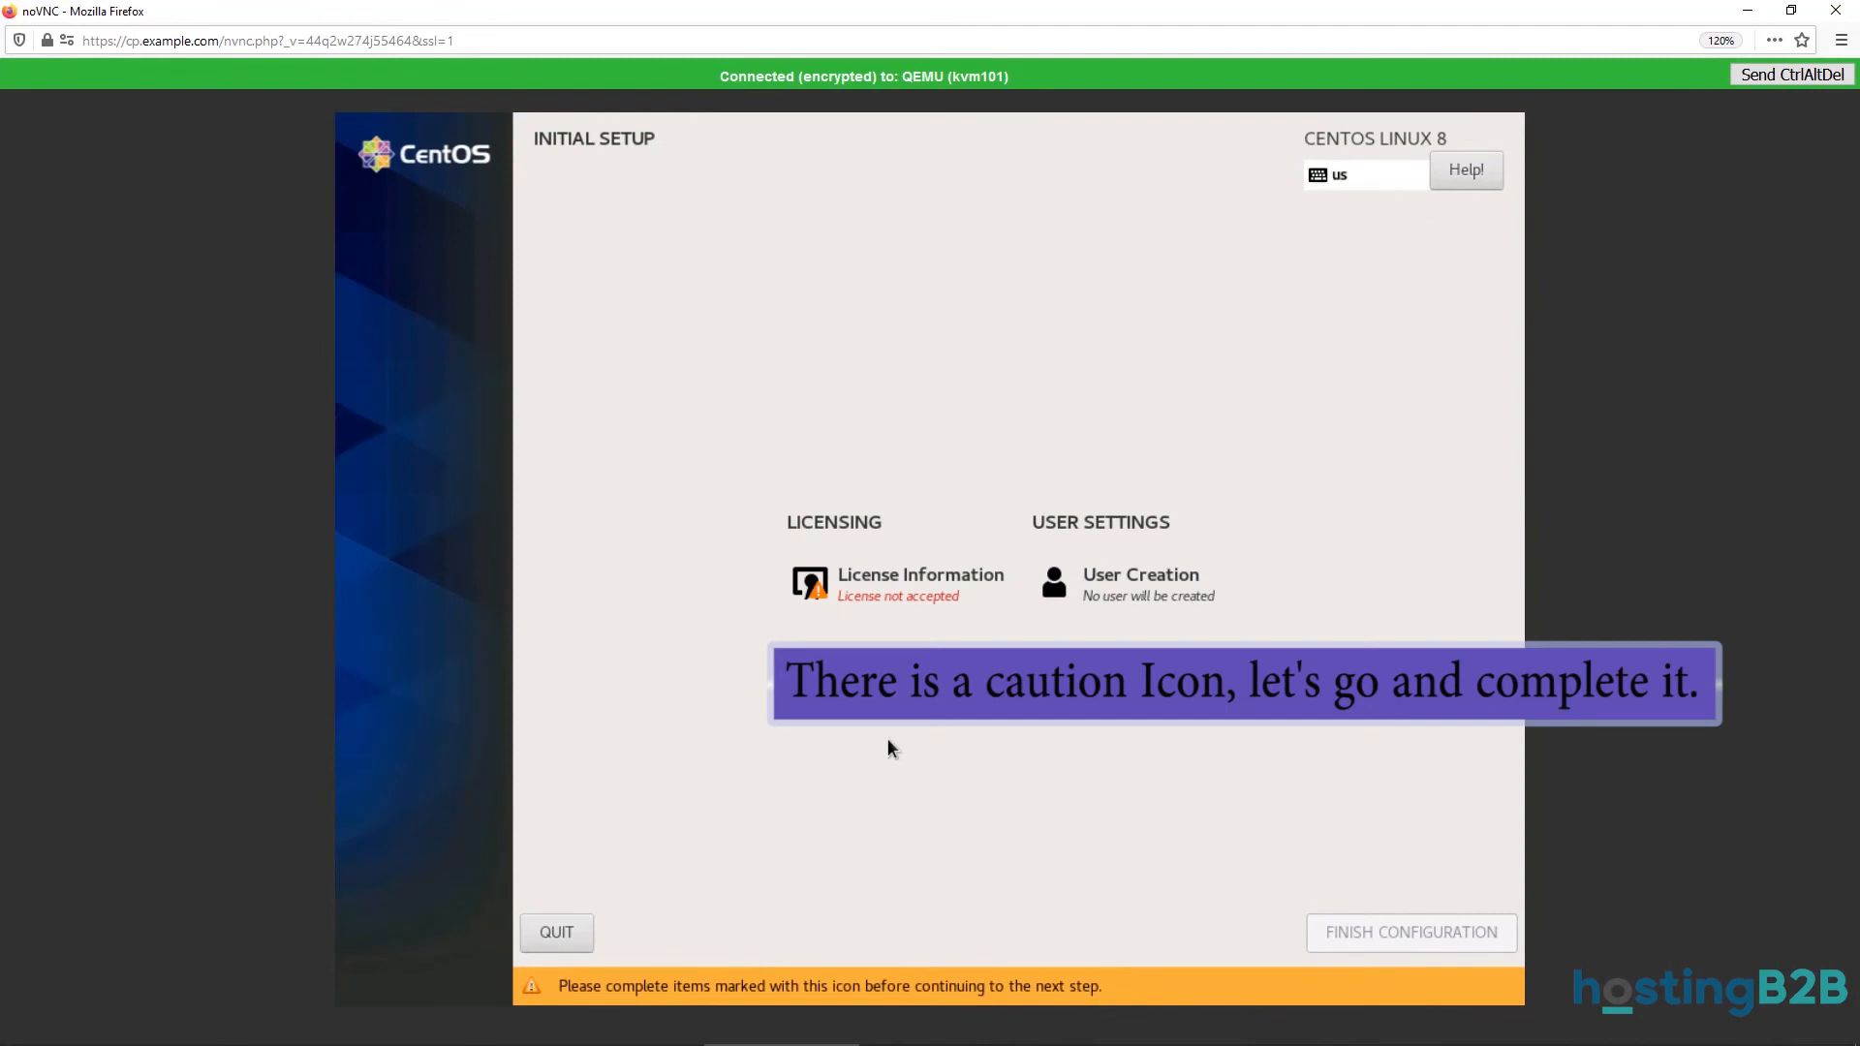
# Accept the CentOS license agreement and finish the initial configuration.
pyautogui.click(903, 627)
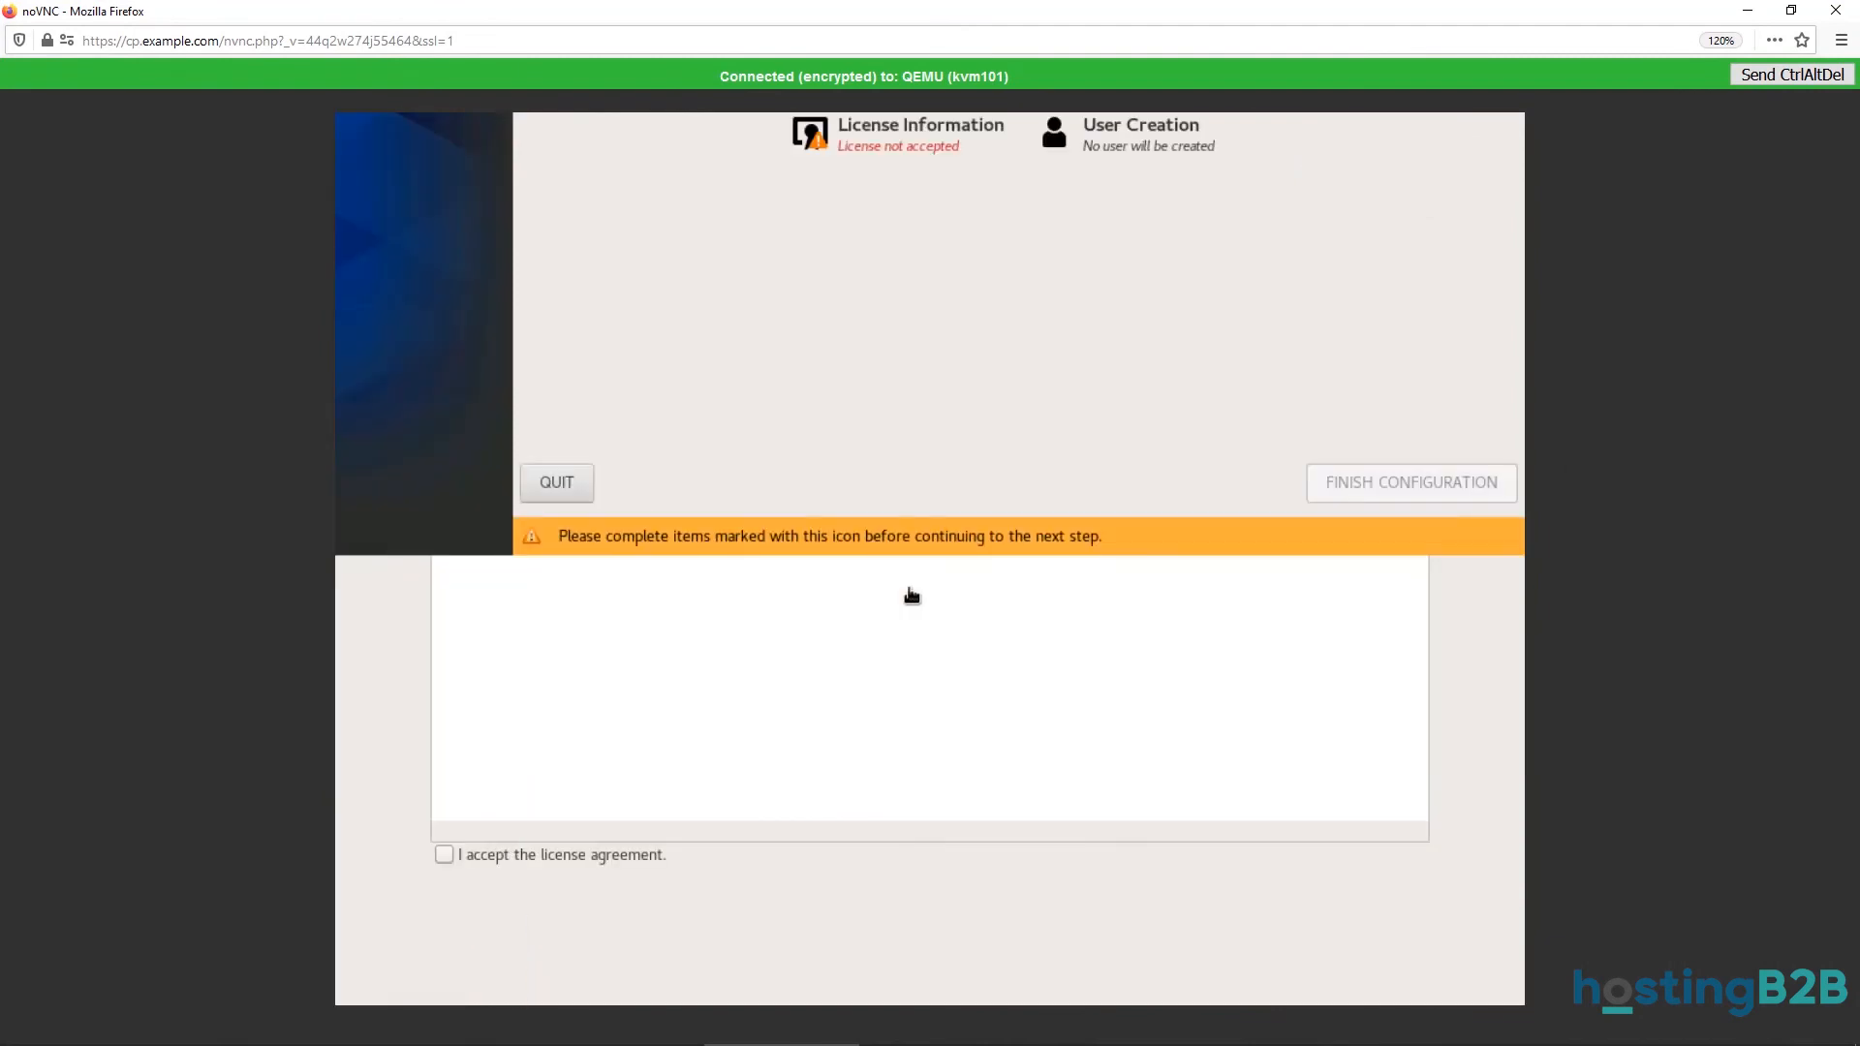
pyautogui.click(444, 854)
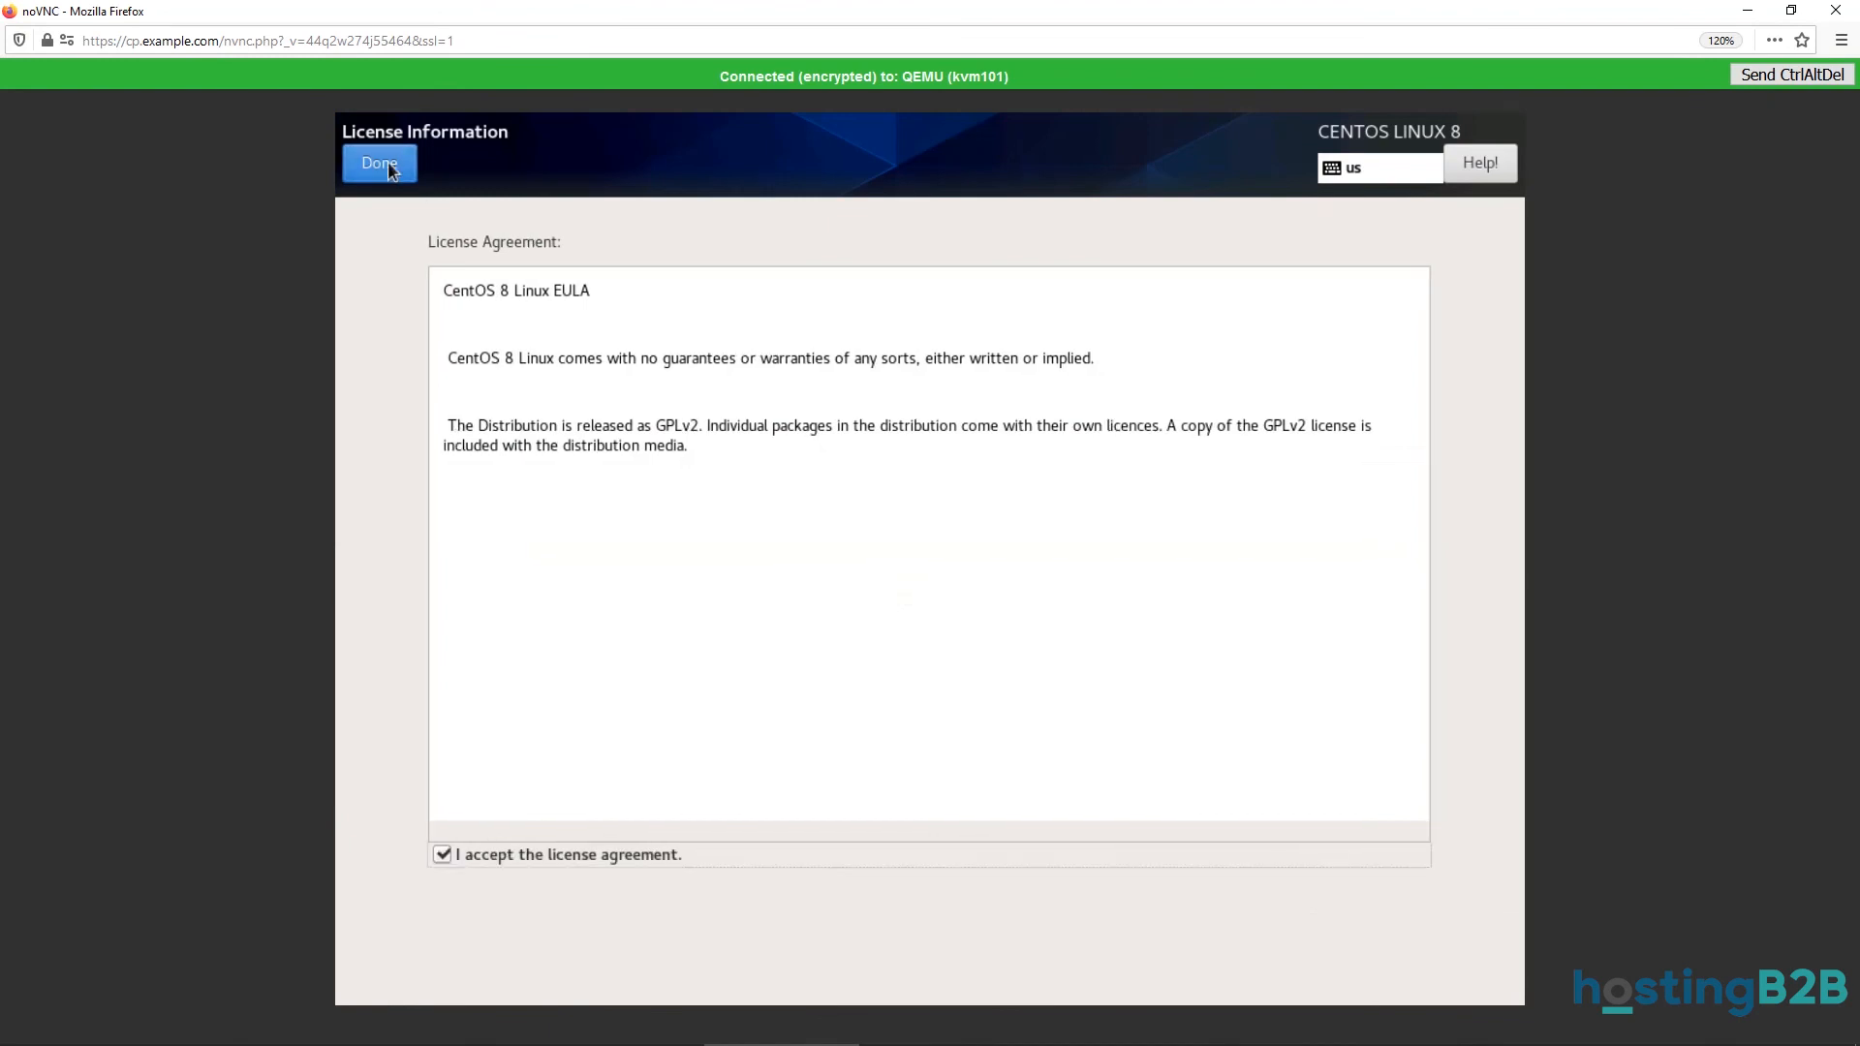
pyautogui.click(388, 166)
pyautogui.click(1371, 969)
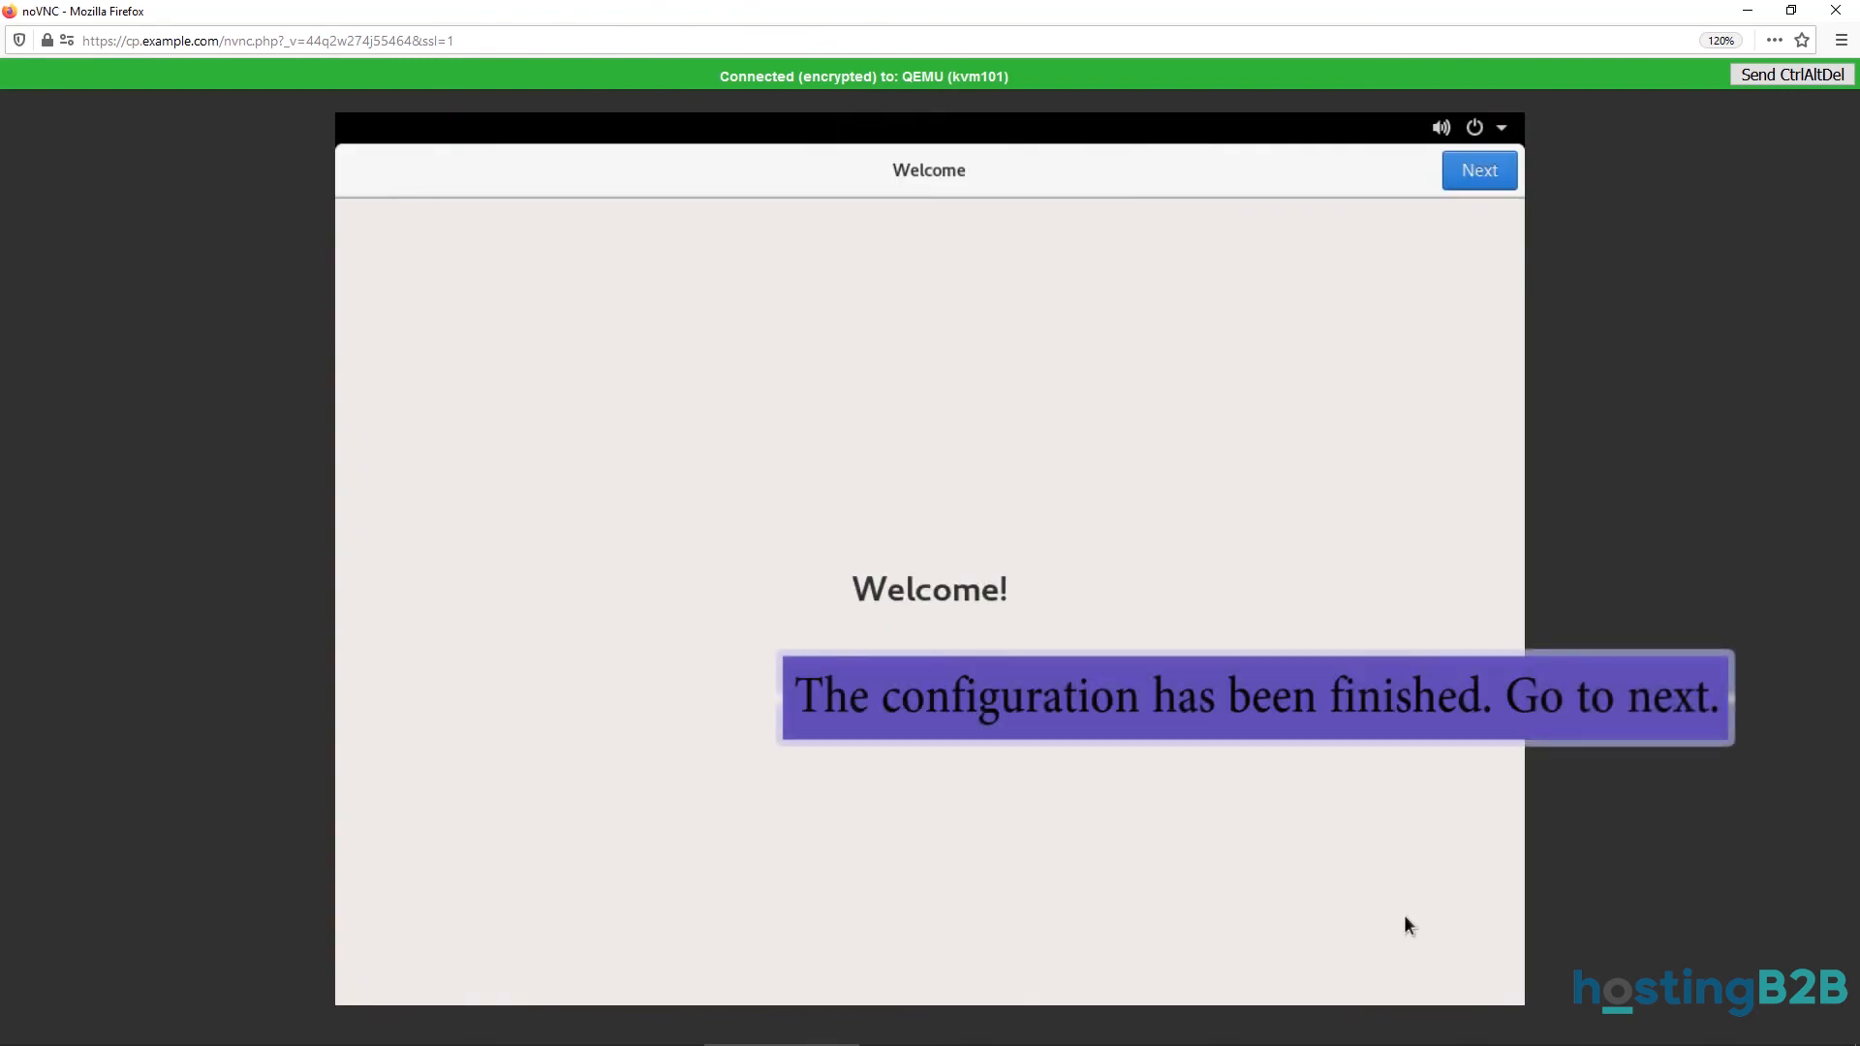
# Turn Location Services off and skip connecting online accounts.
pyautogui.click(1476, 182)
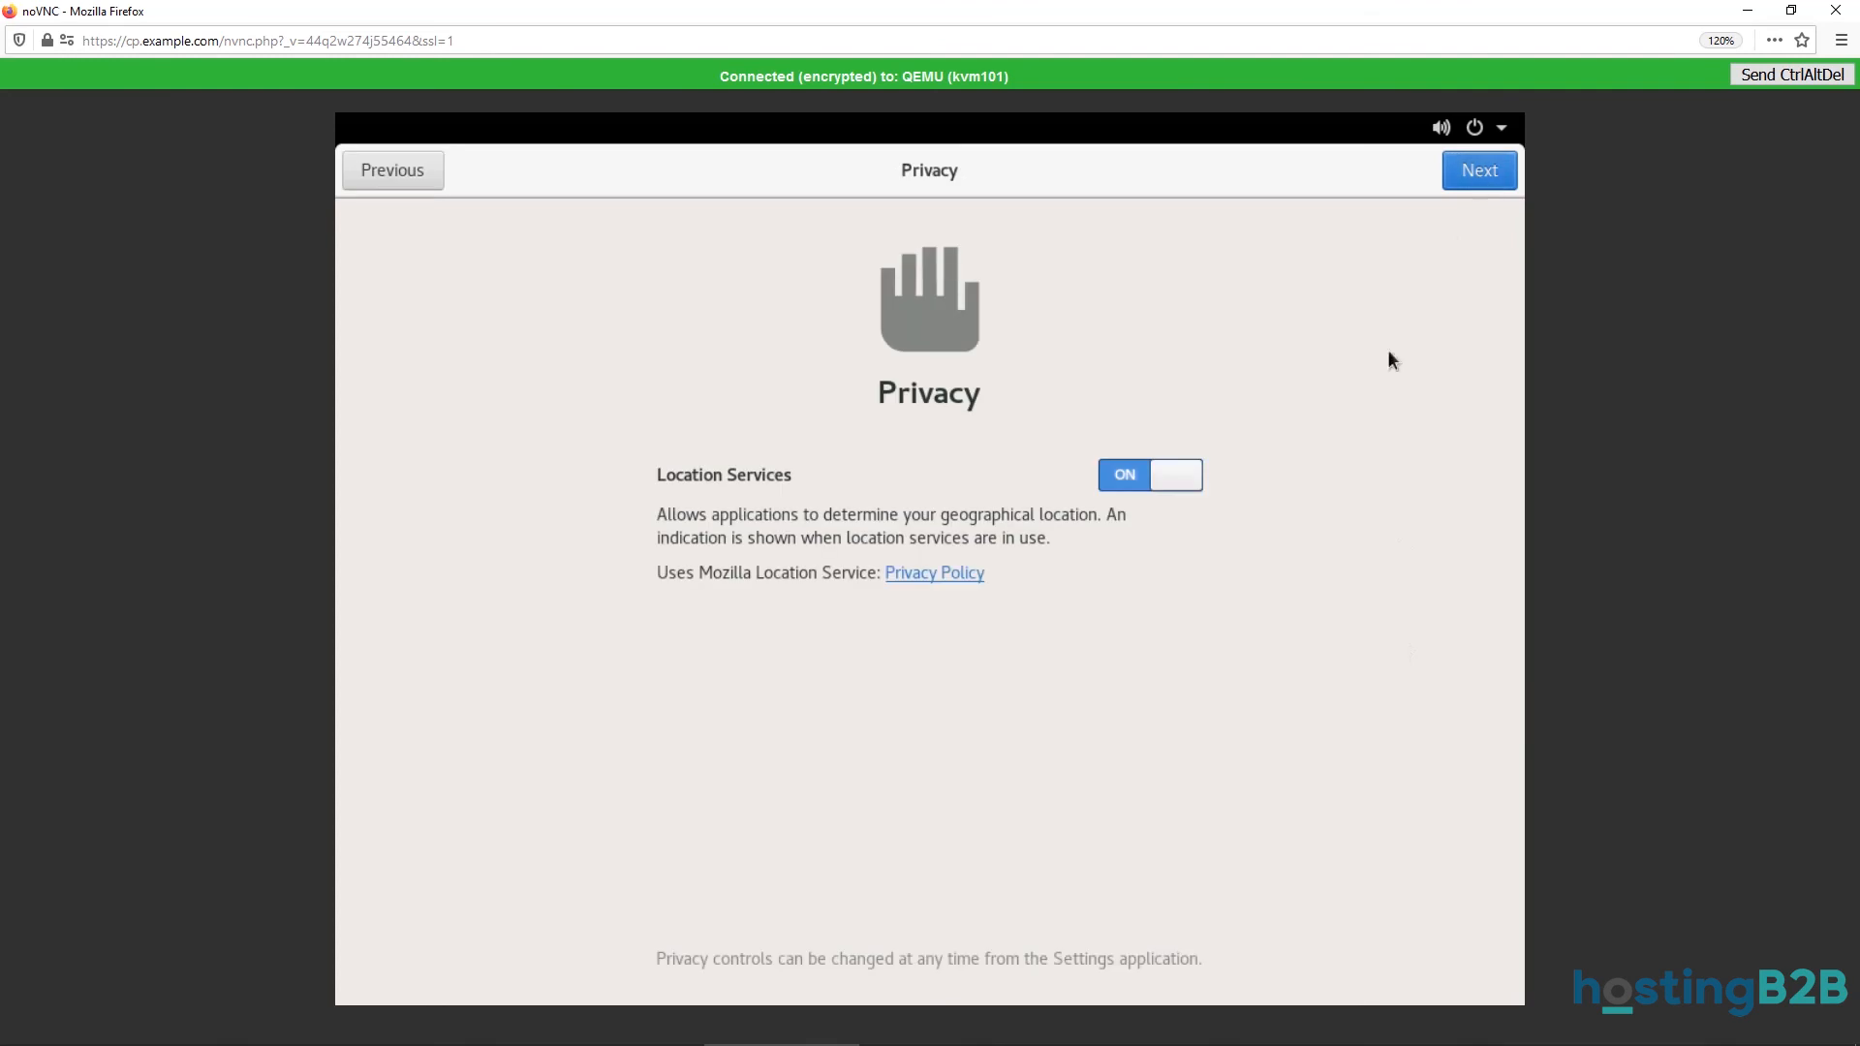
pyautogui.click(1181, 475)
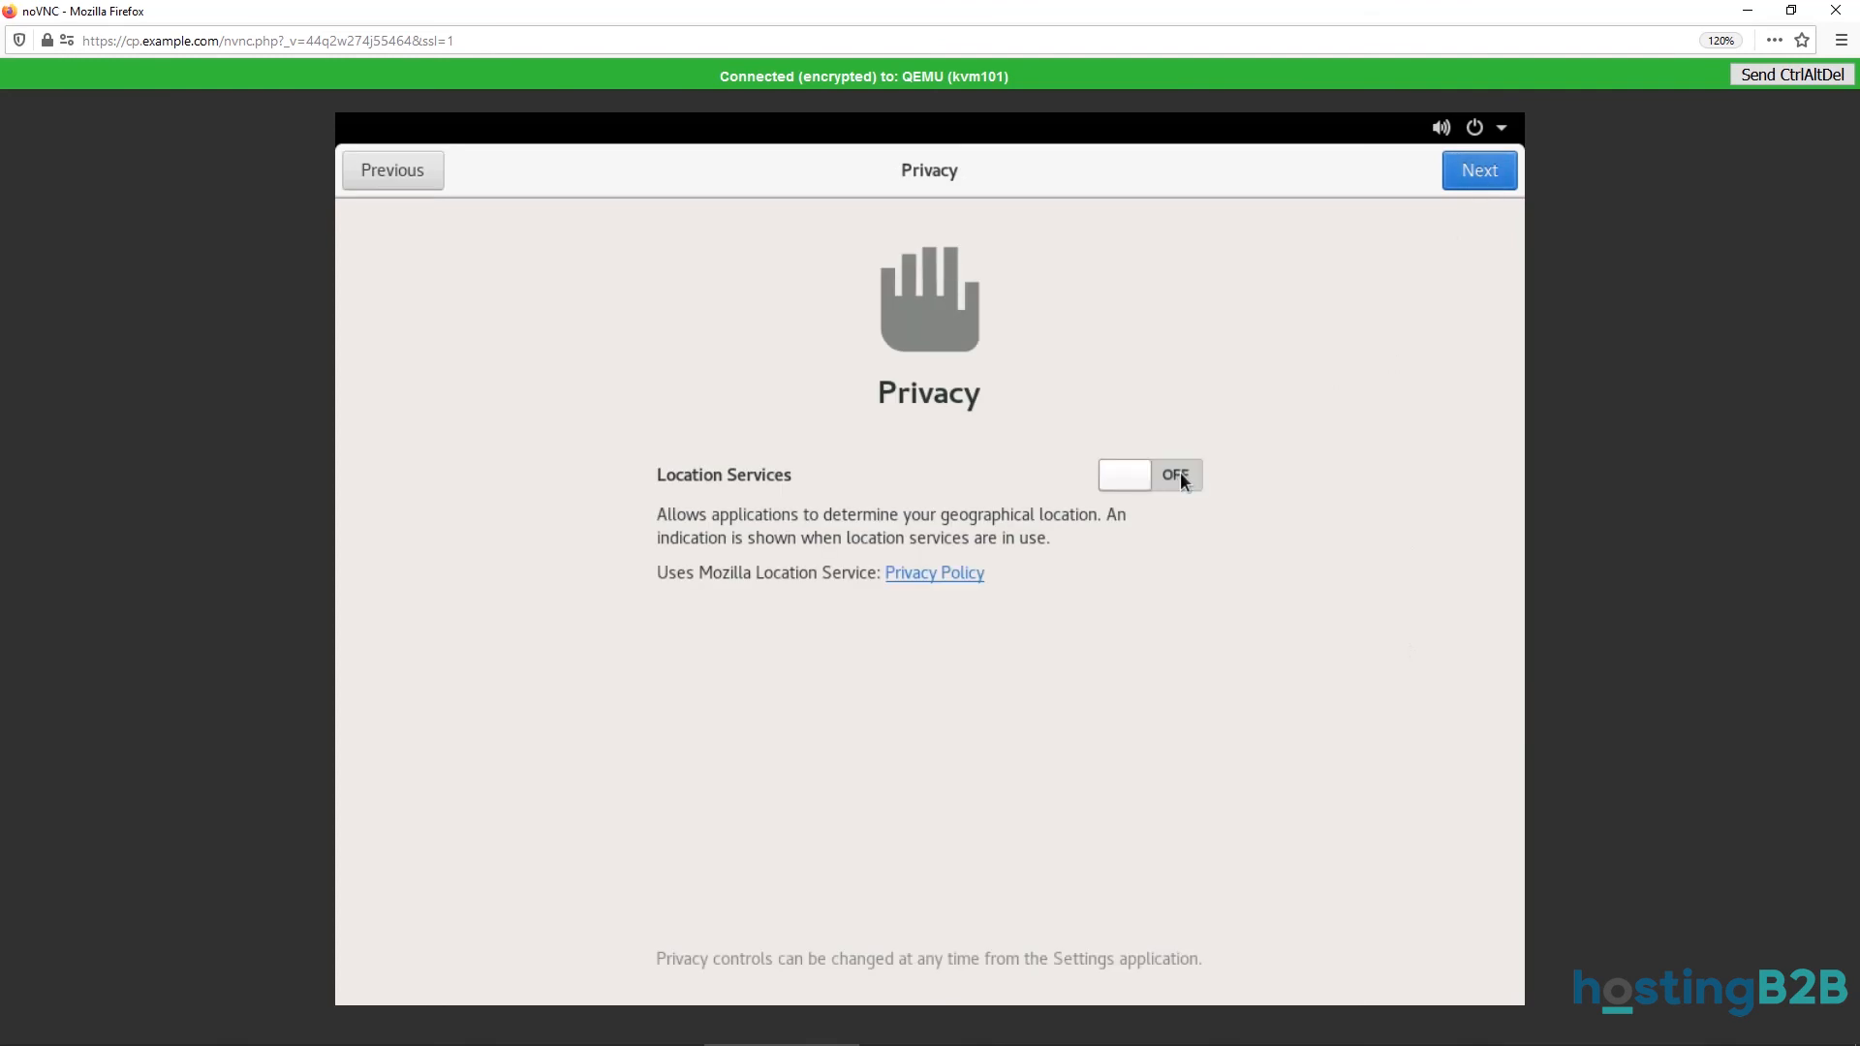
pyautogui.click(1488, 176)
pyautogui.click(1483, 173)
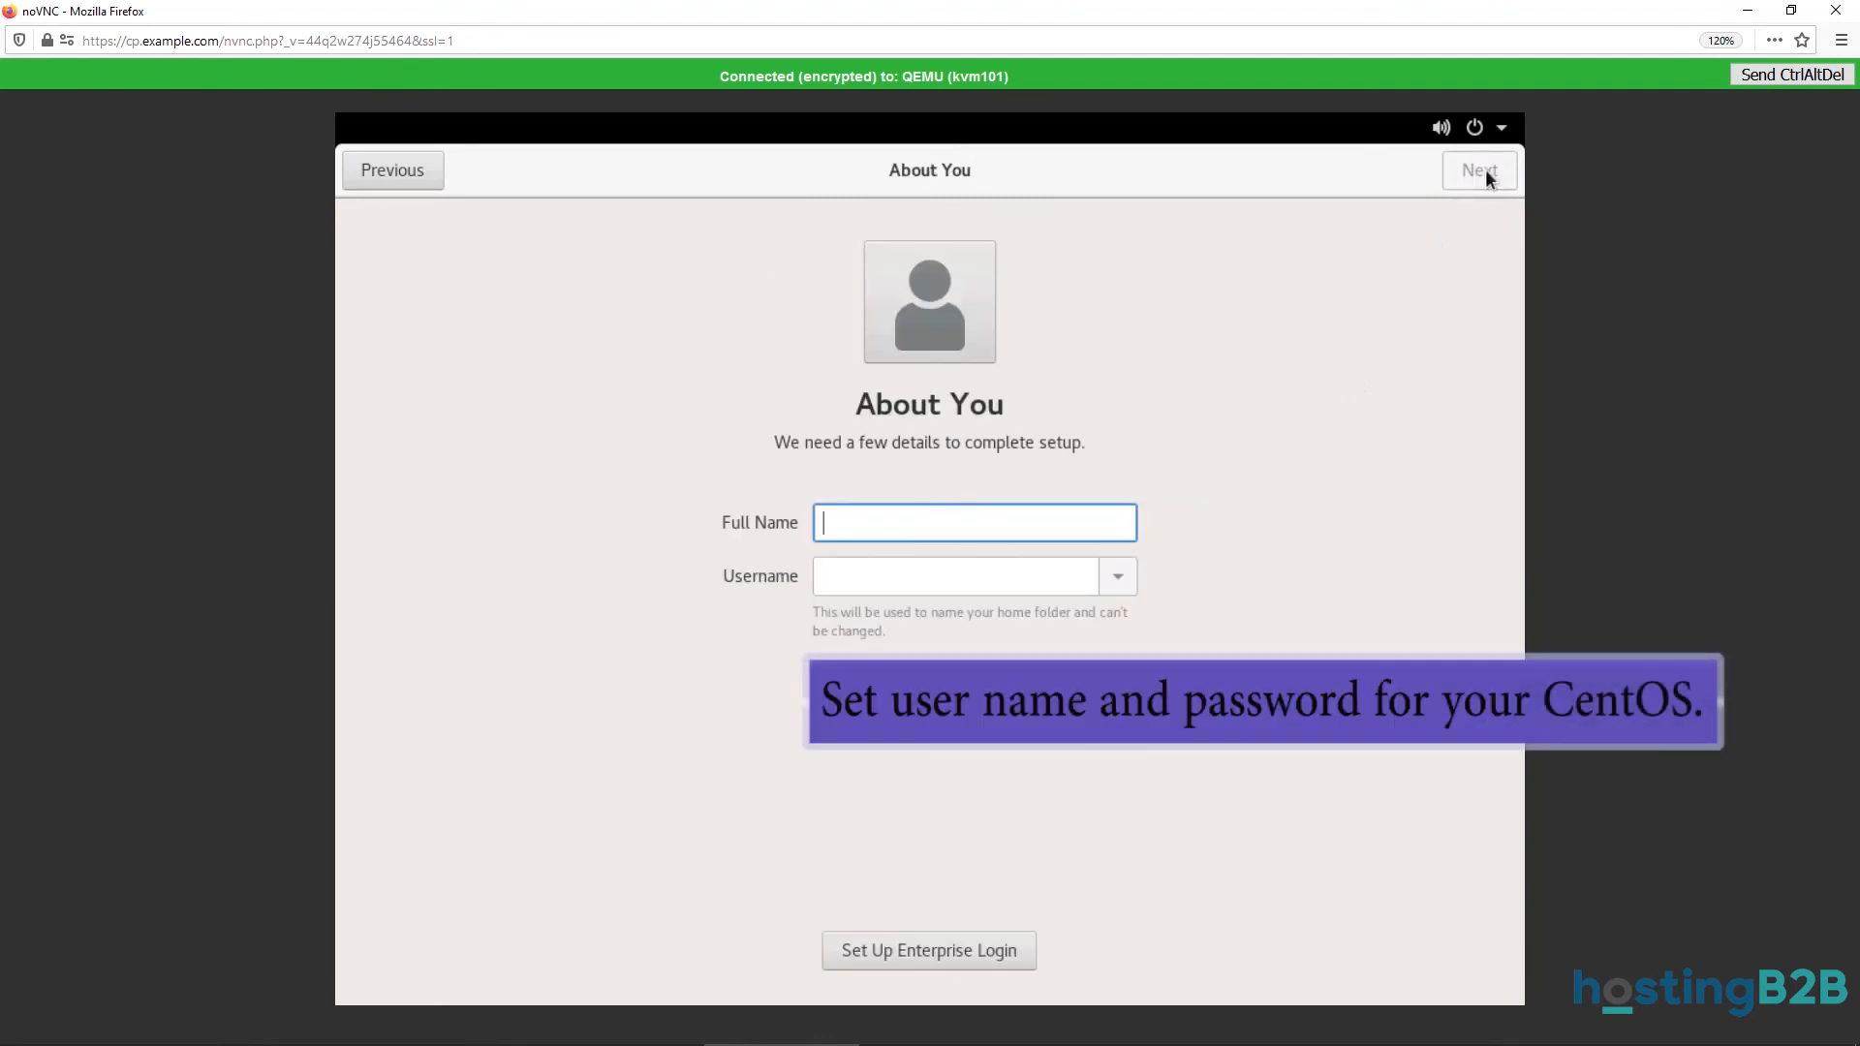
# Enter the user's full name and username, then set and confirm the account password.
pyautogui.write('John')
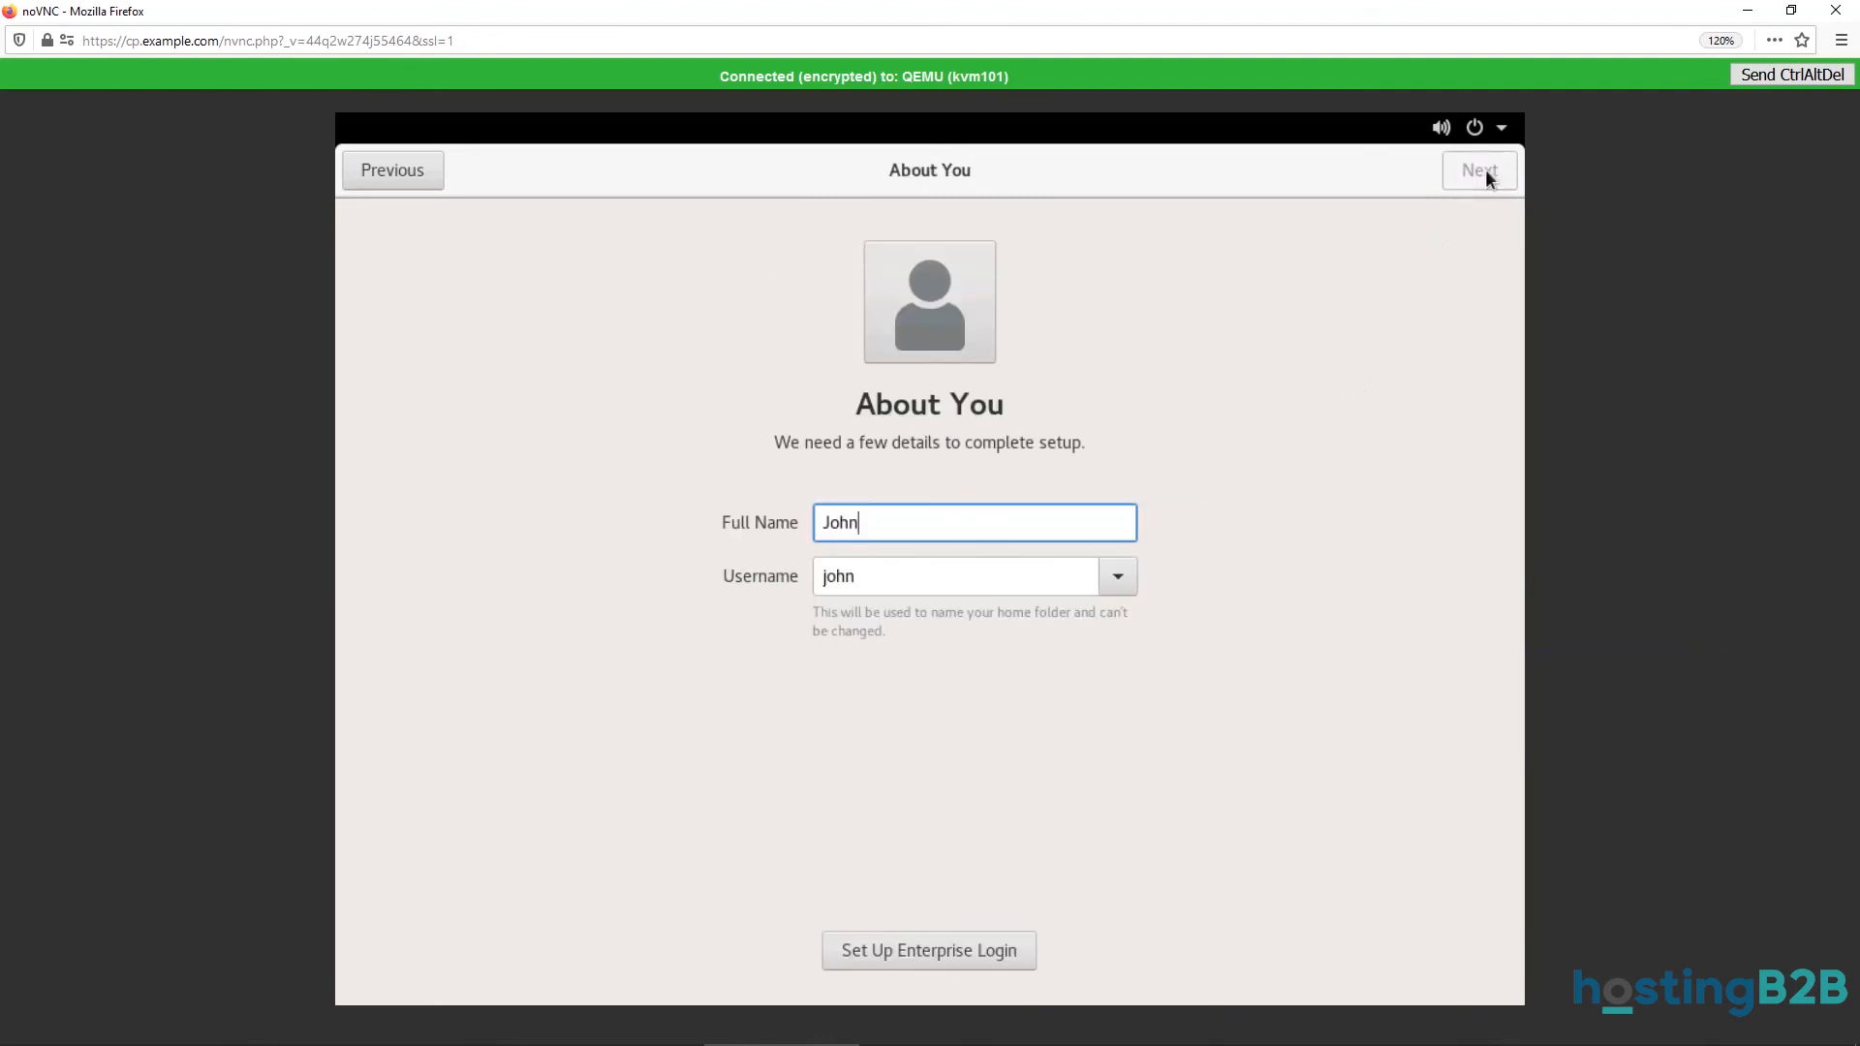
pyautogui.write(' Doe')
pyautogui.click(1489, 179)
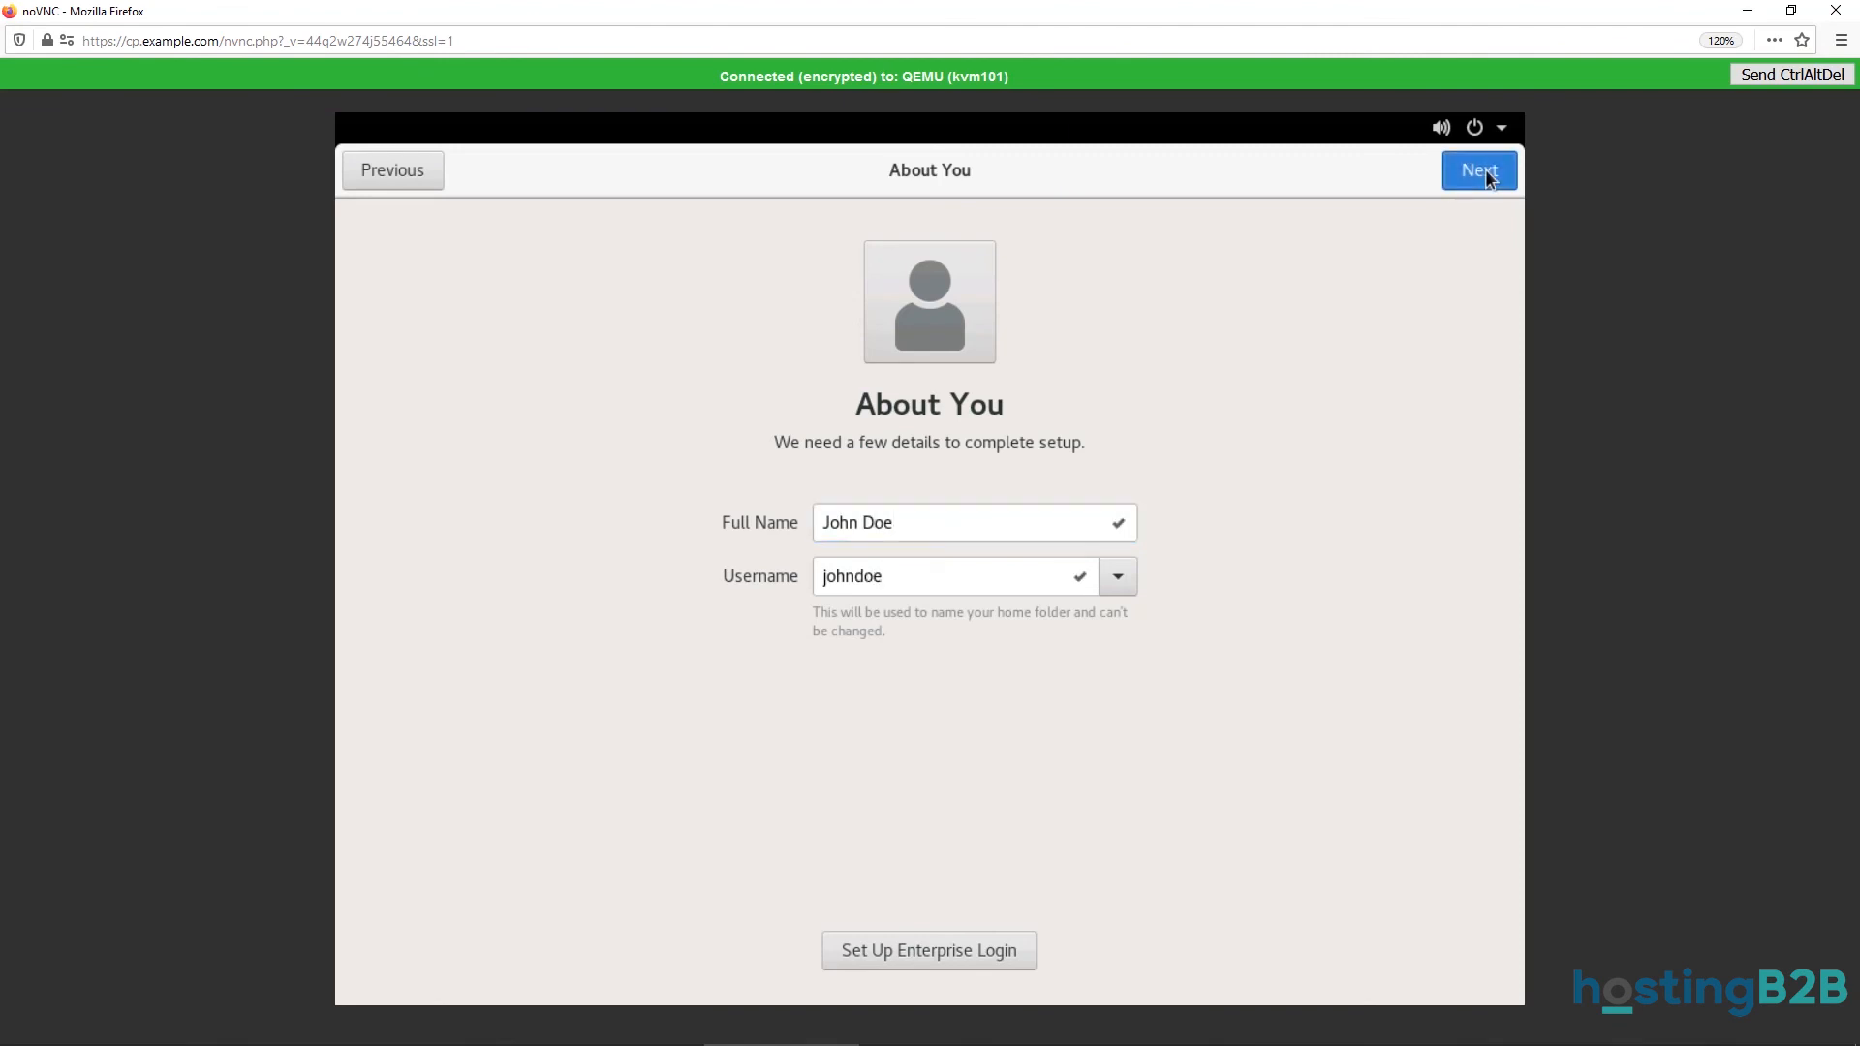
pyautogui.write('1234567')
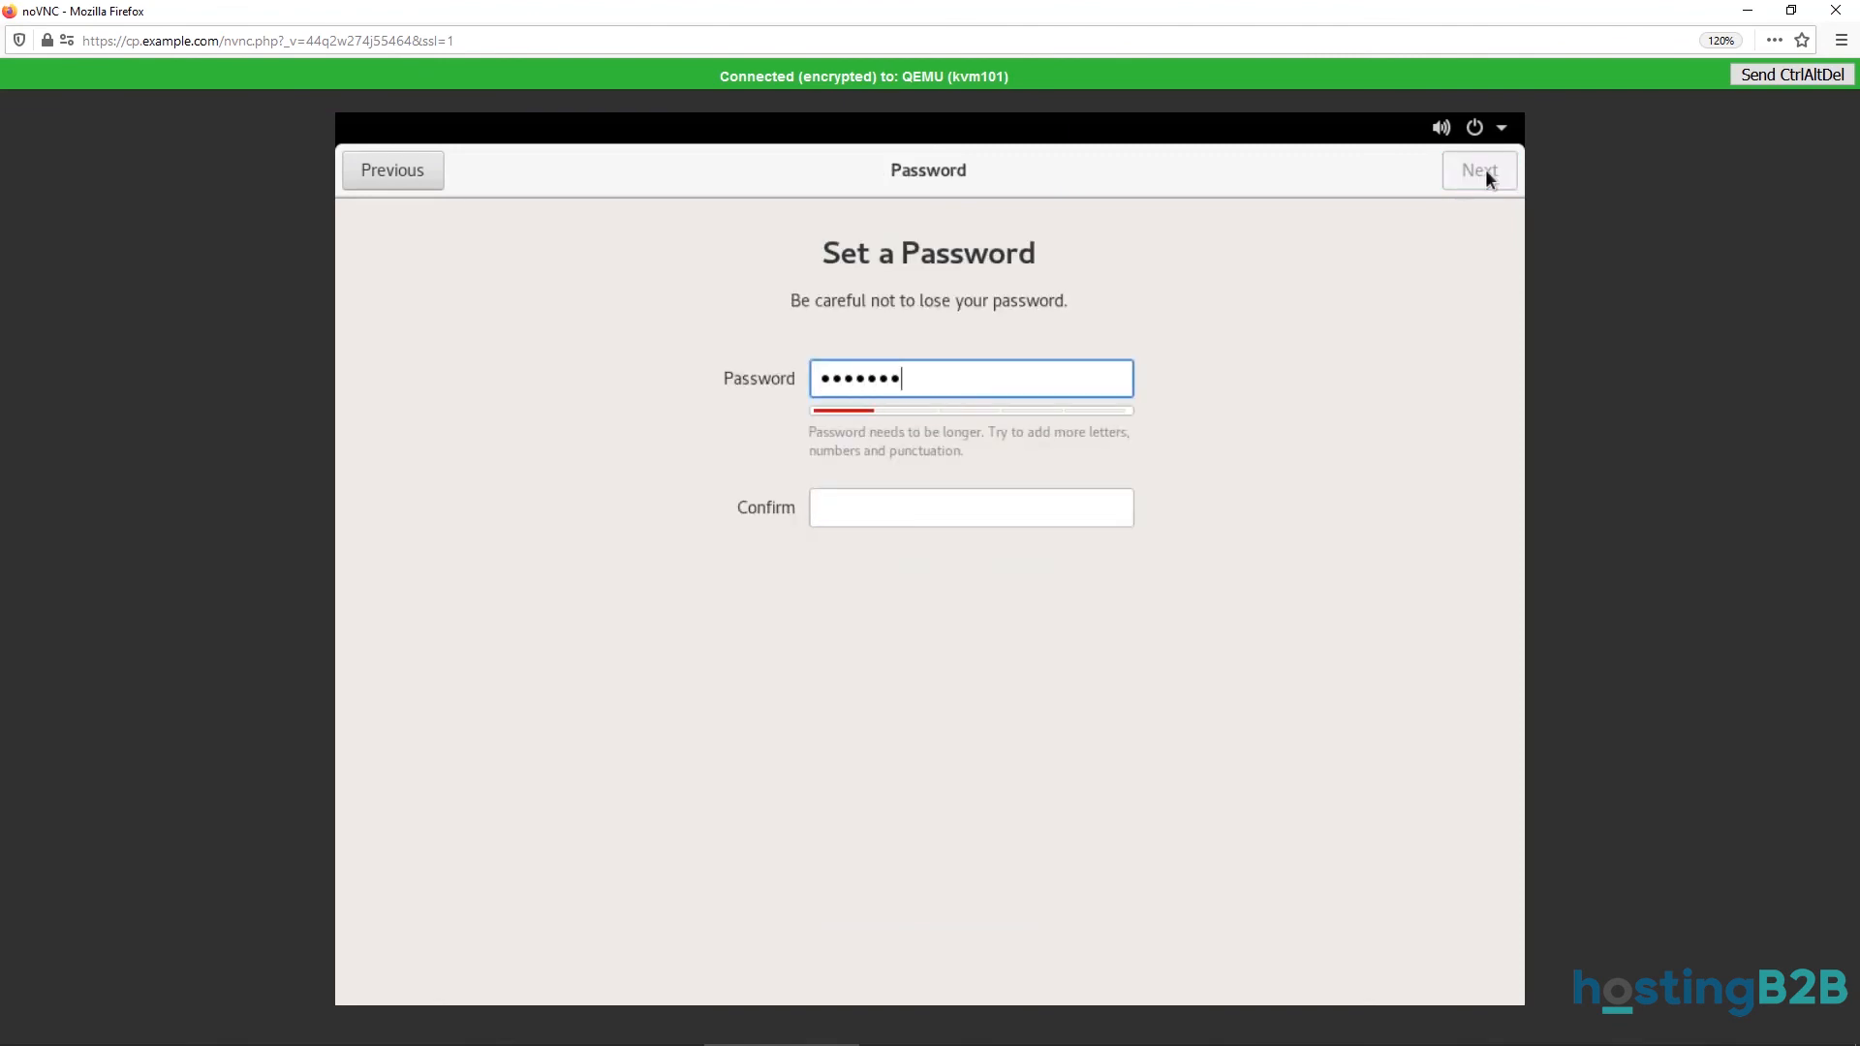
pyautogui.click(940, 496)
pyautogui.write('1234567')
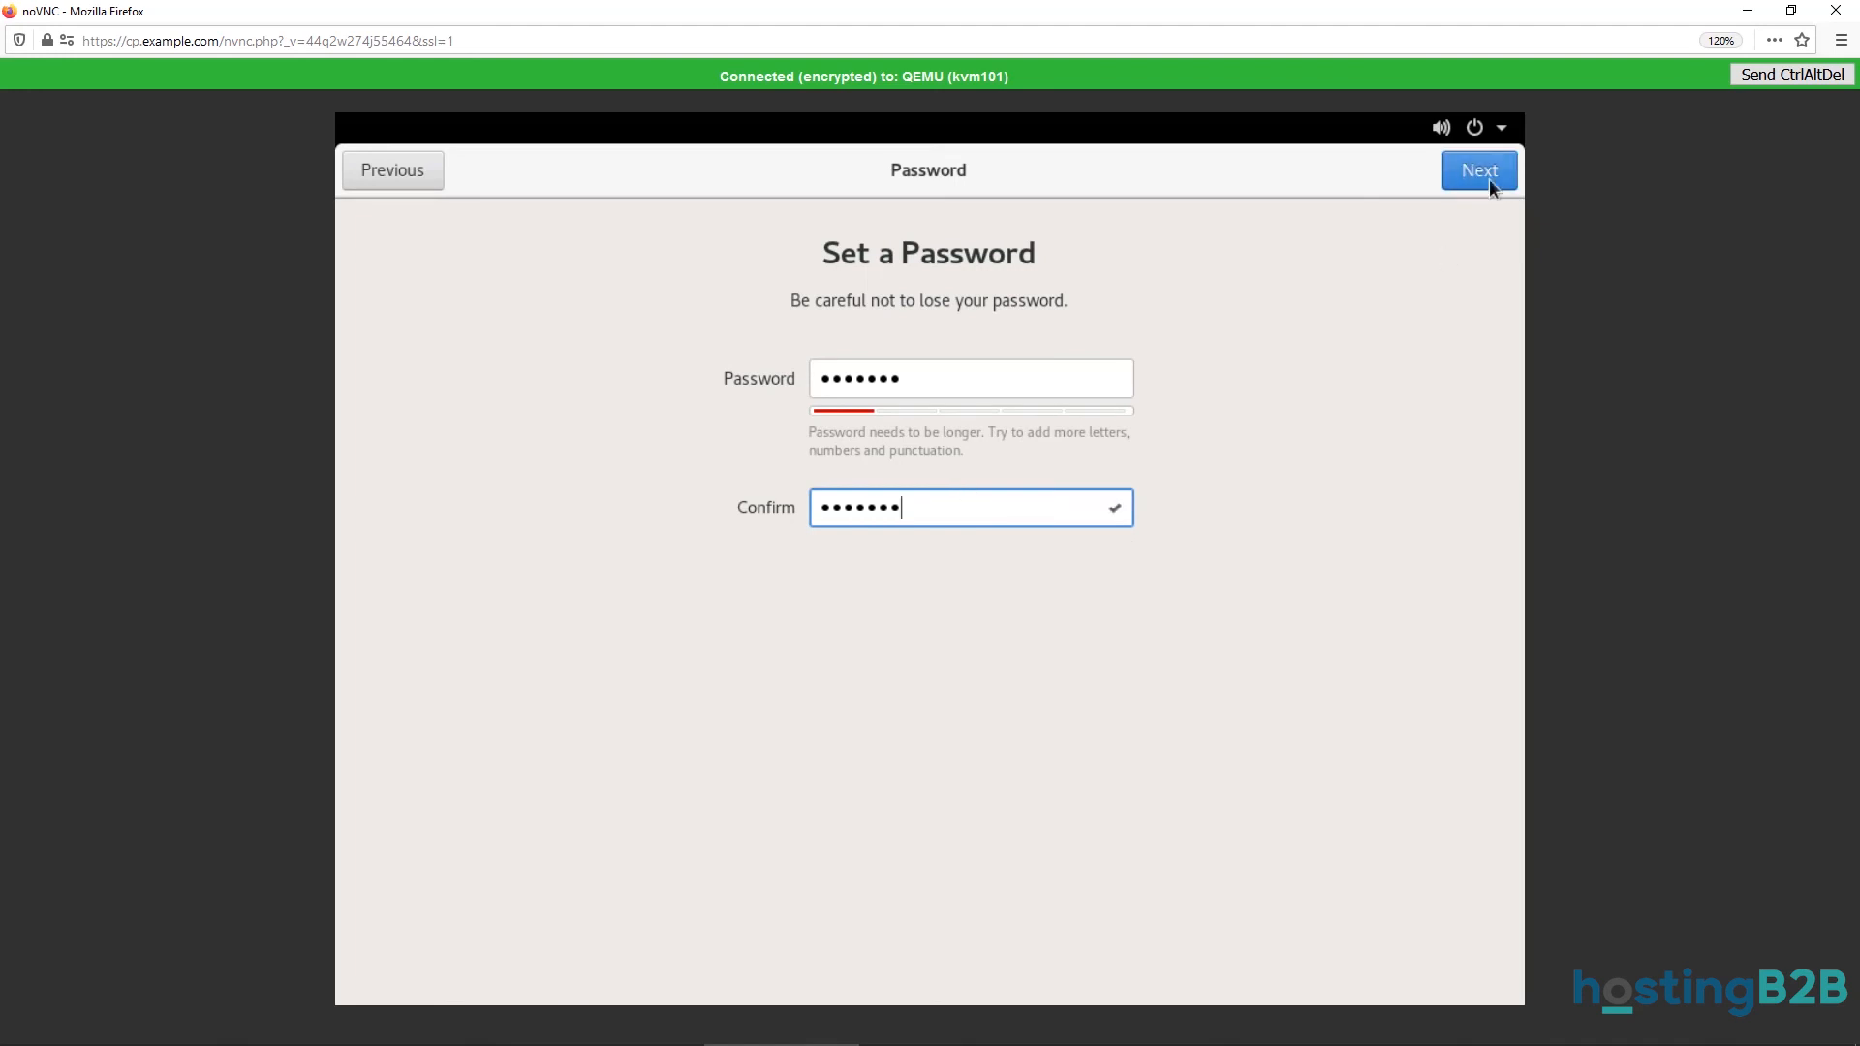
pyautogui.click(1489, 175)
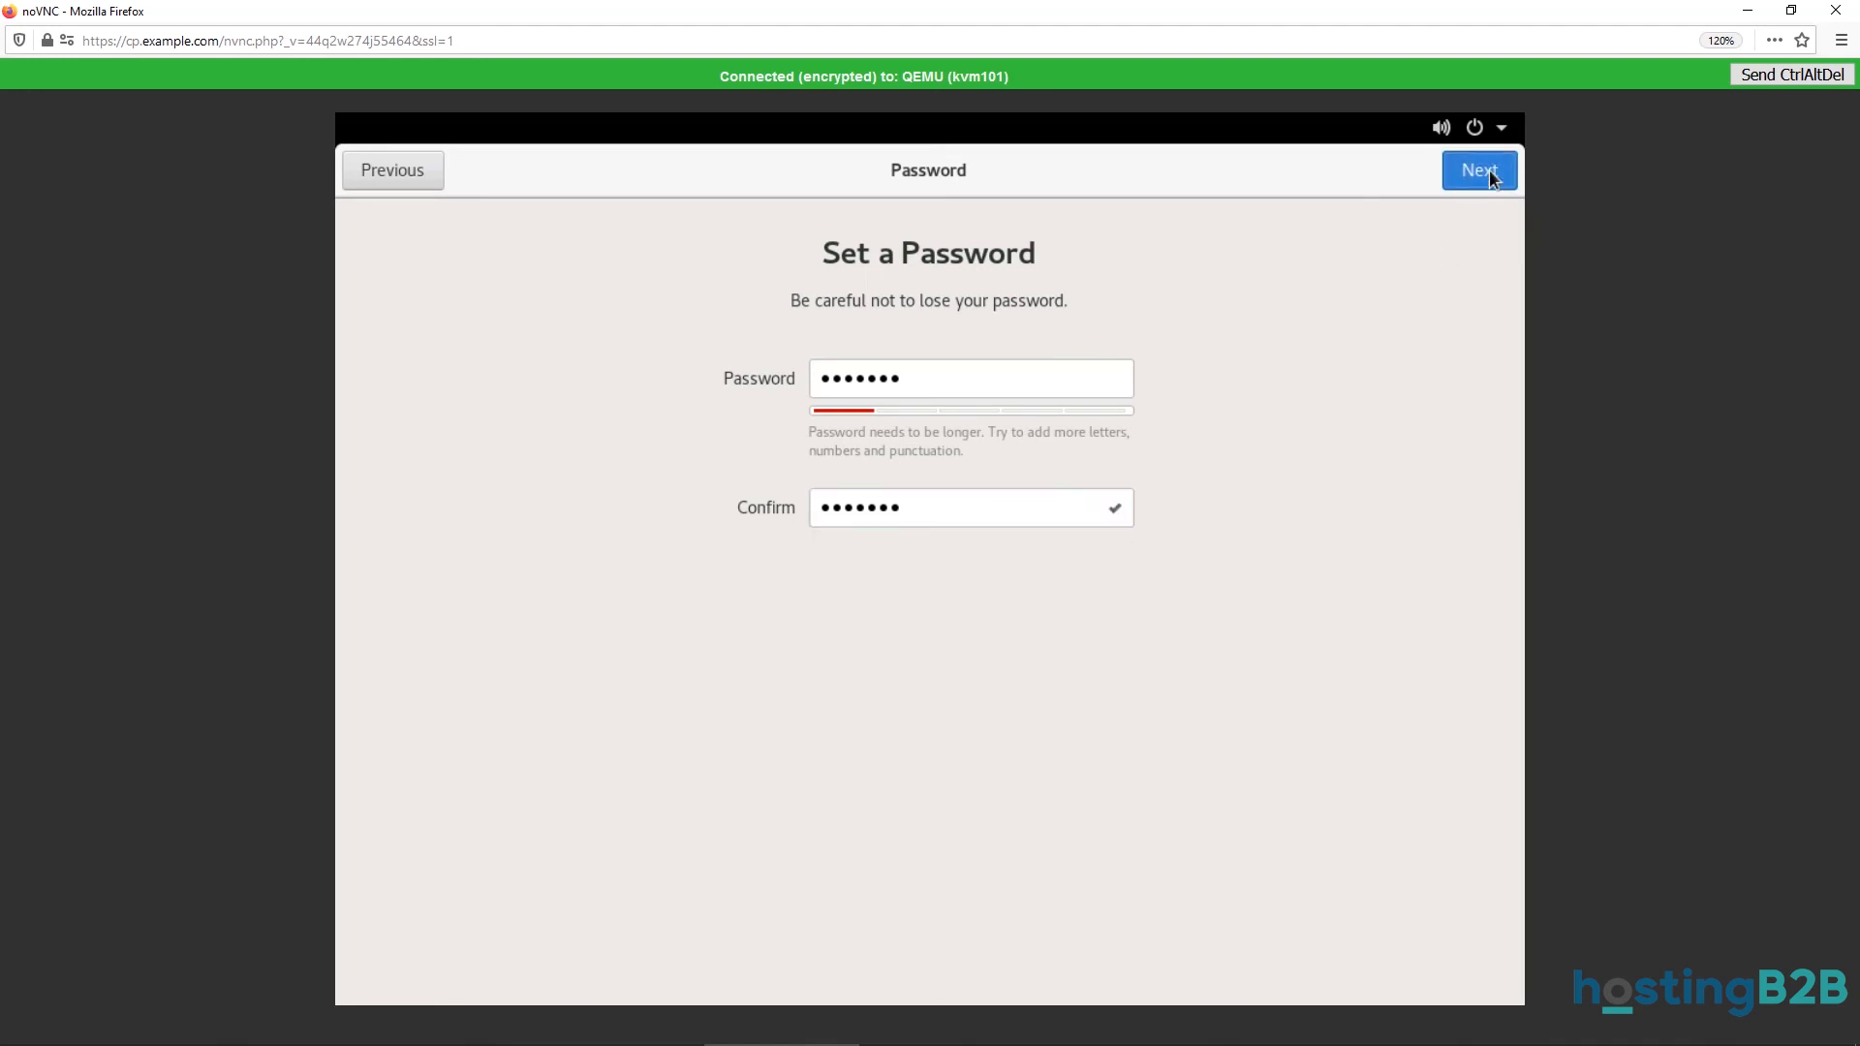